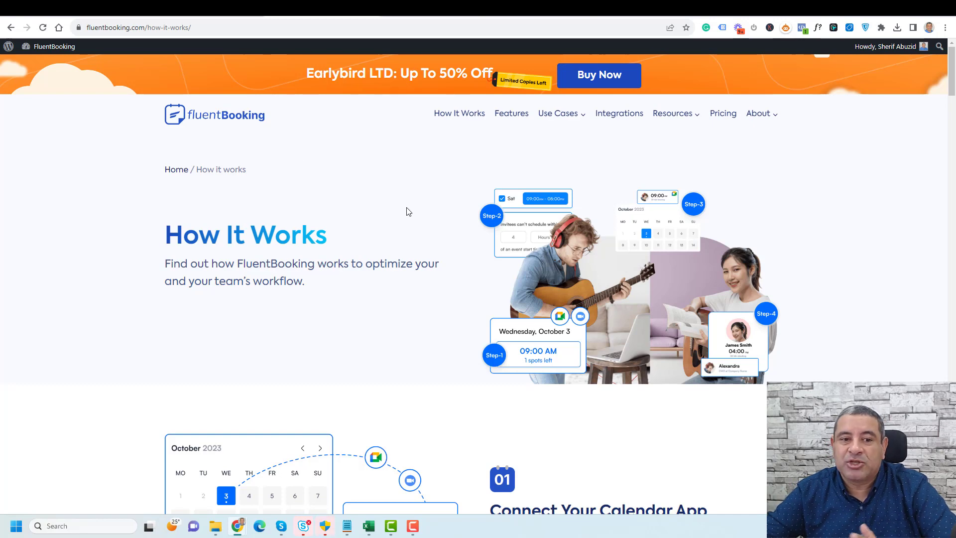
Review the FluentBooking How It Works page, covering calendar connection, booking form, notifications, booking page design and client appointments
{"action": "scroll", "coordinate": [446, 203], "scroll_direction": "down", "scroll_amount": 1}
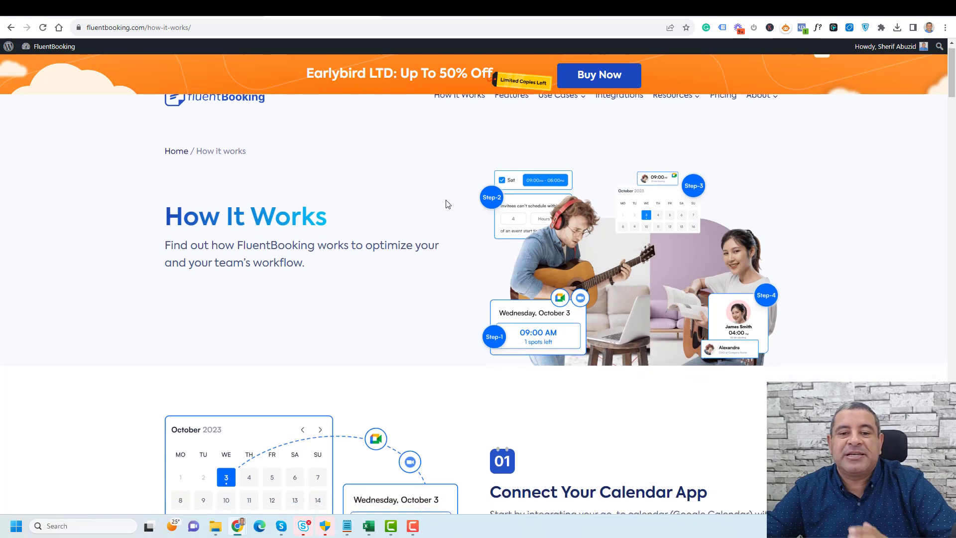
{"action": "scroll", "coordinate": [447, 203], "scroll_direction": "down", "scroll_amount": 4}
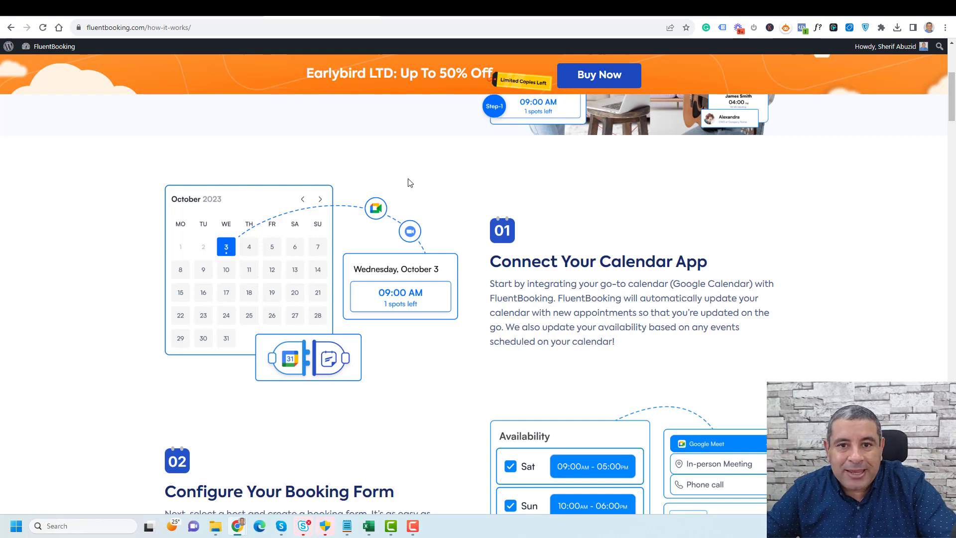
{"action": "scroll", "coordinate": [409, 182], "scroll_direction": "down", "scroll_amount": 2}
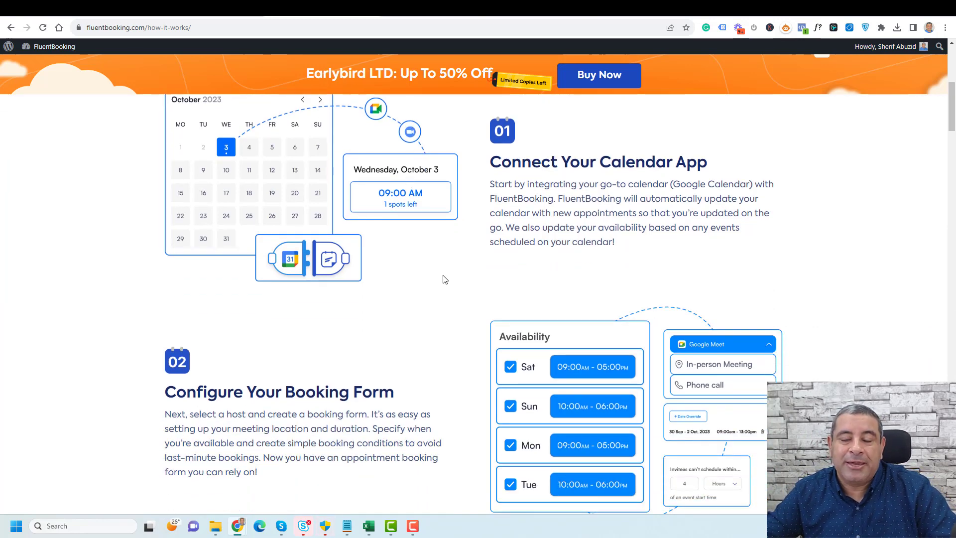
{"action": "scroll", "coordinate": [445, 279], "scroll_direction": "up", "scroll_amount": 3}
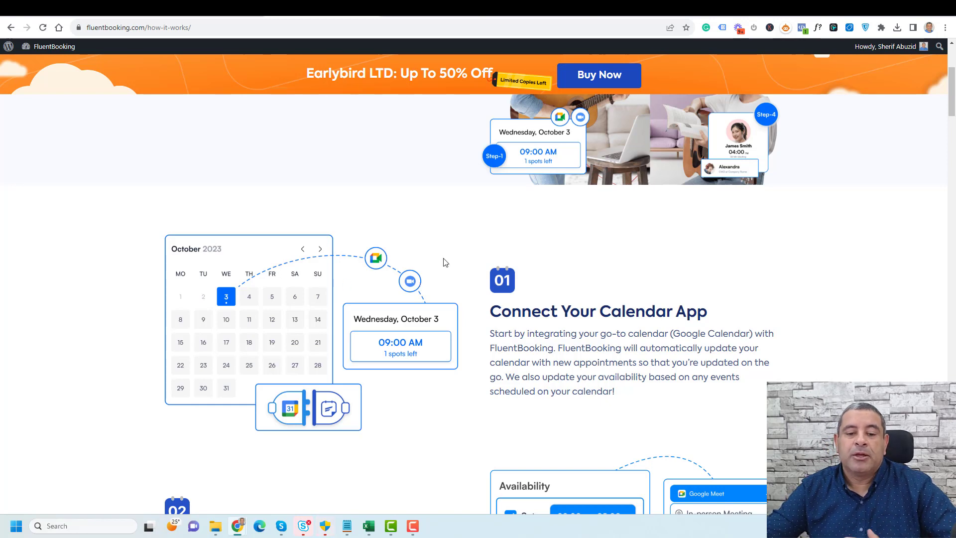
{"action": "scroll", "coordinate": [443, 261], "scroll_direction": "down", "scroll_amount": 1}
{"action": "scroll", "coordinate": [445, 263], "scroll_direction": "down", "scroll_amount": 5}
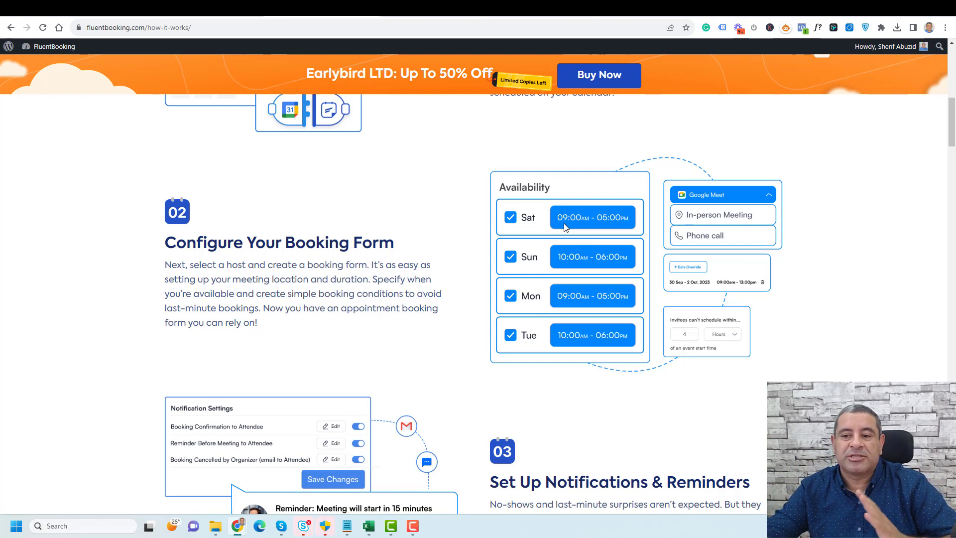
{"action": "scroll", "coordinate": [547, 268], "scroll_direction": "down", "scroll_amount": 5}
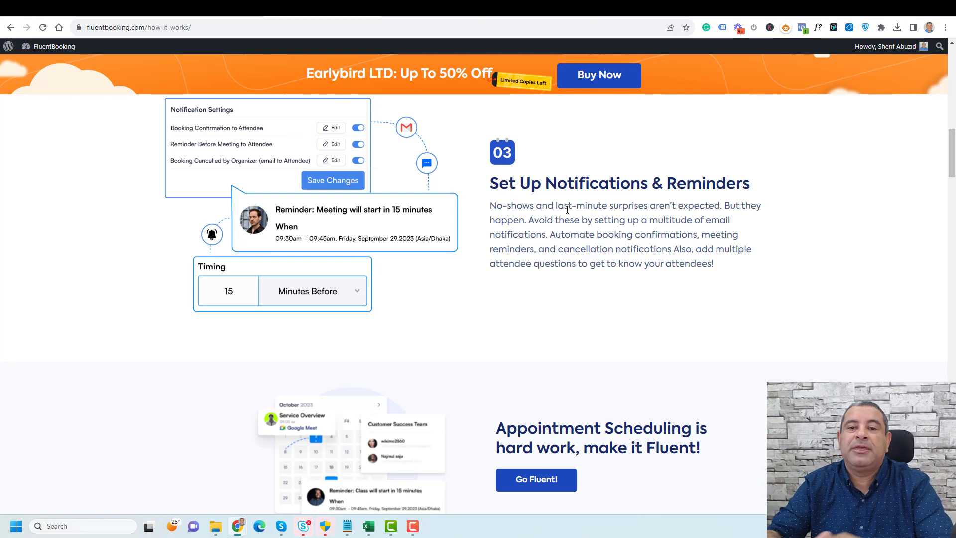
{"action": "scroll", "coordinate": [614, 234], "scroll_direction": "down", "scroll_amount": 8}
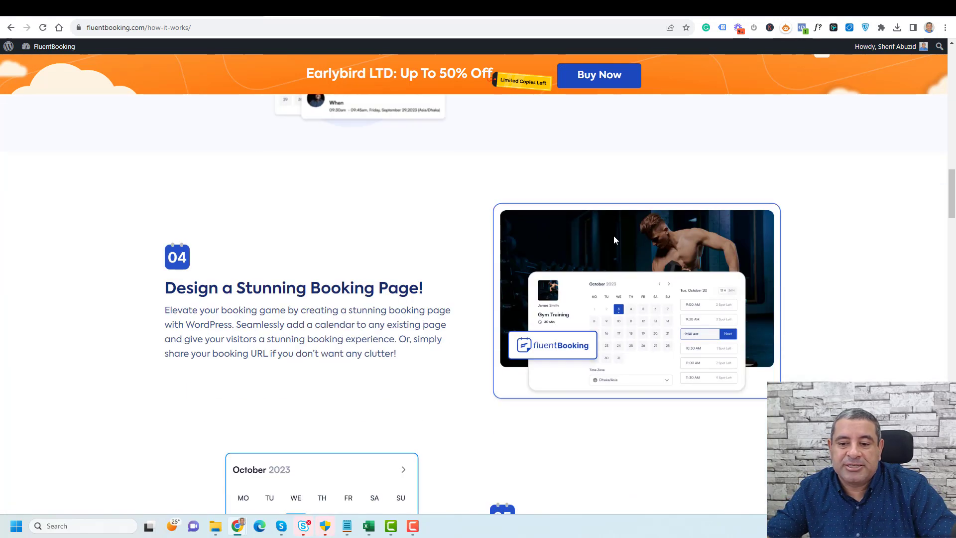
{"action": "scroll", "coordinate": [614, 235], "scroll_direction": "down", "scroll_amount": 3}
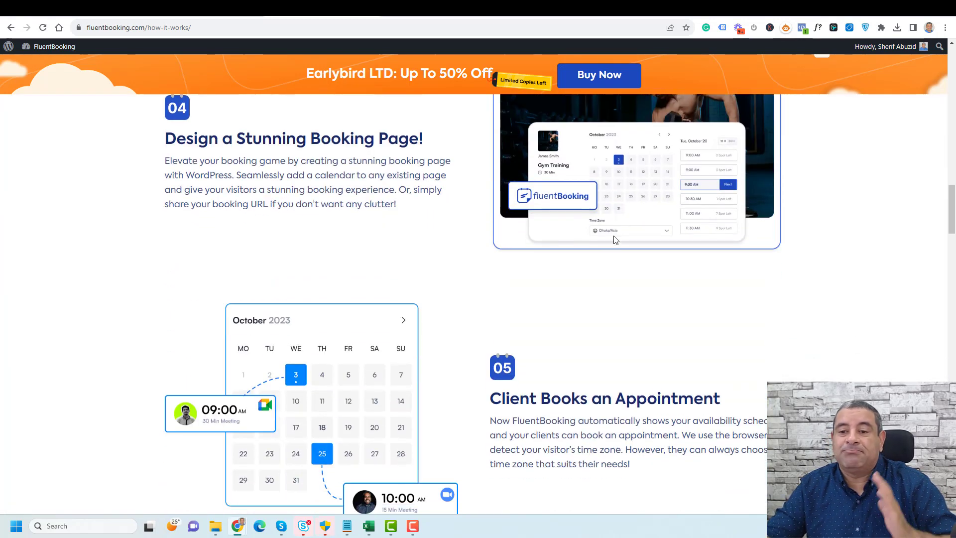
{"action": "scroll", "coordinate": [614, 240], "scroll_direction": "up", "scroll_amount": 1}
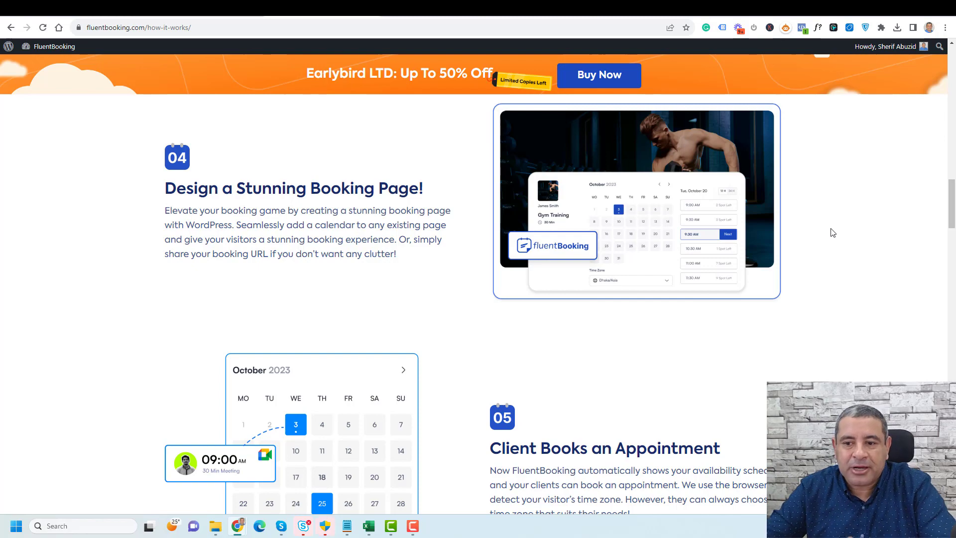
{"action": "scroll", "coordinate": [833, 232], "scroll_direction": "down", "scroll_amount": 7}
{"action": "scroll", "coordinate": [832, 233], "scroll_direction": "down", "scroll_amount": 5}
{"action": "scroll", "coordinate": [833, 232], "scroll_direction": "up", "scroll_amount": 11}
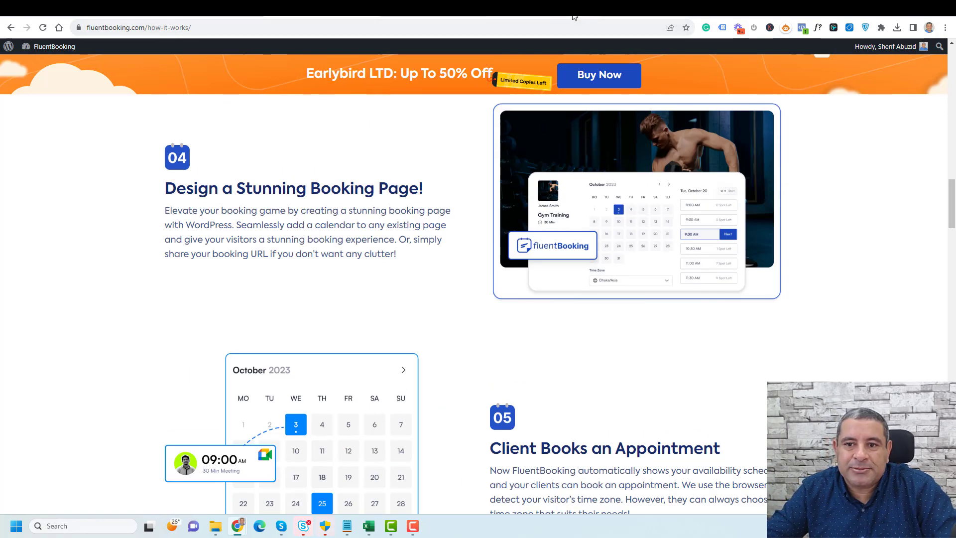
Switch to the demo site's booking page and choose the 01:15 PM slot on Tuesday, October 31, 2023 for the Consultation Session
{"action": "left_click", "coordinate": [554, 11]}
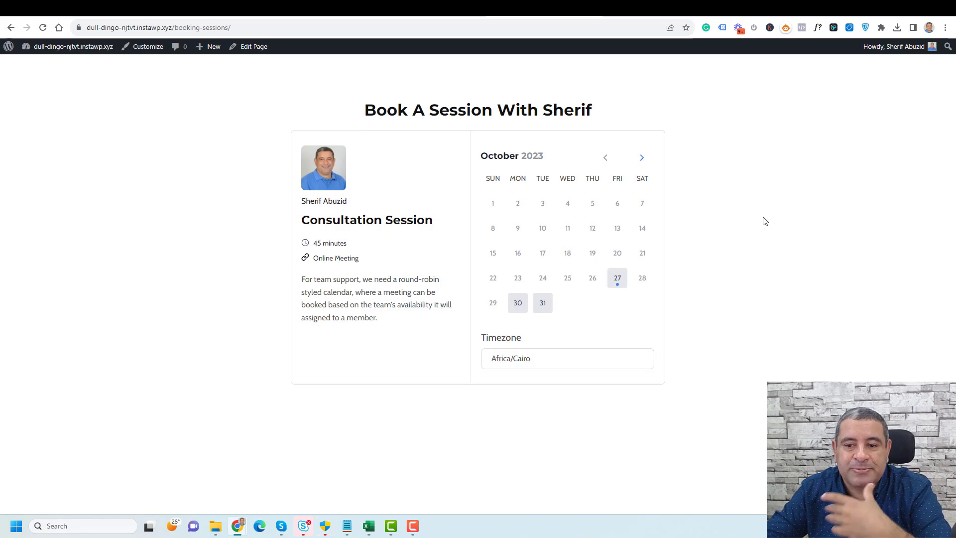
{"action": "left_click", "coordinate": [543, 302]}
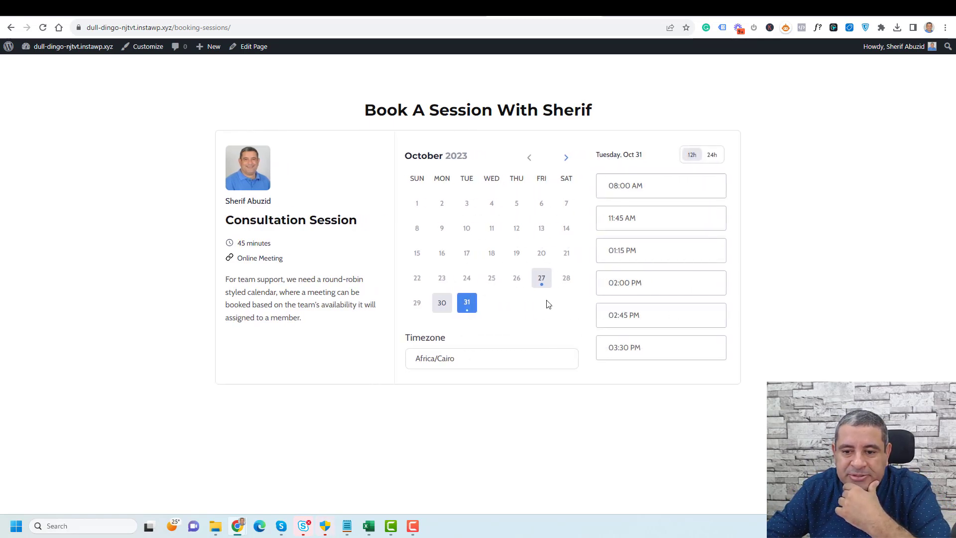
{"action": "left_click", "coordinate": [686, 248]}
{"action": "left_click", "coordinate": [702, 250]}
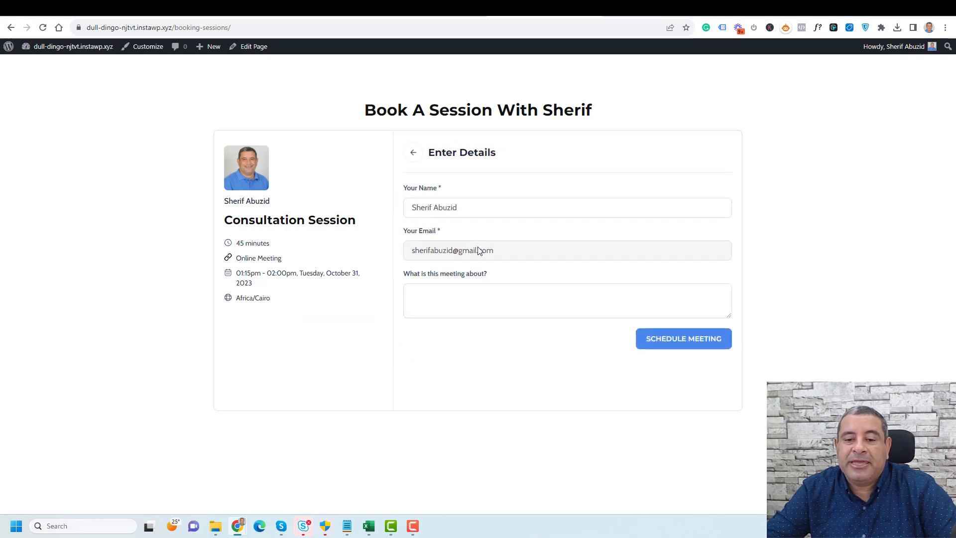
Enter "adsdcx" as the meeting topic, schedule the meeting and look over its confirmation details
{"action": "left_click", "coordinate": [473, 306]}
{"action": "type", "text": "adsdcx"}
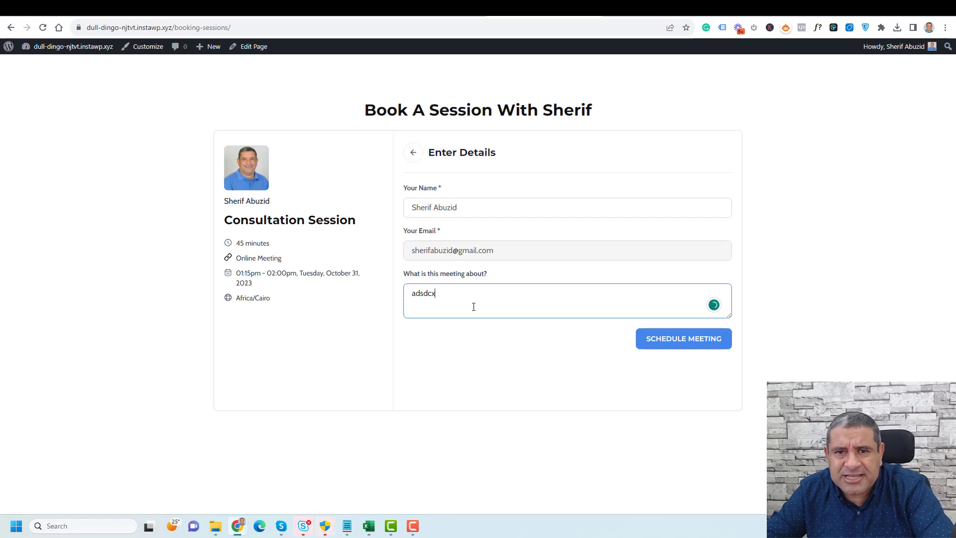
{"action": "left_click", "coordinate": [694, 346]}
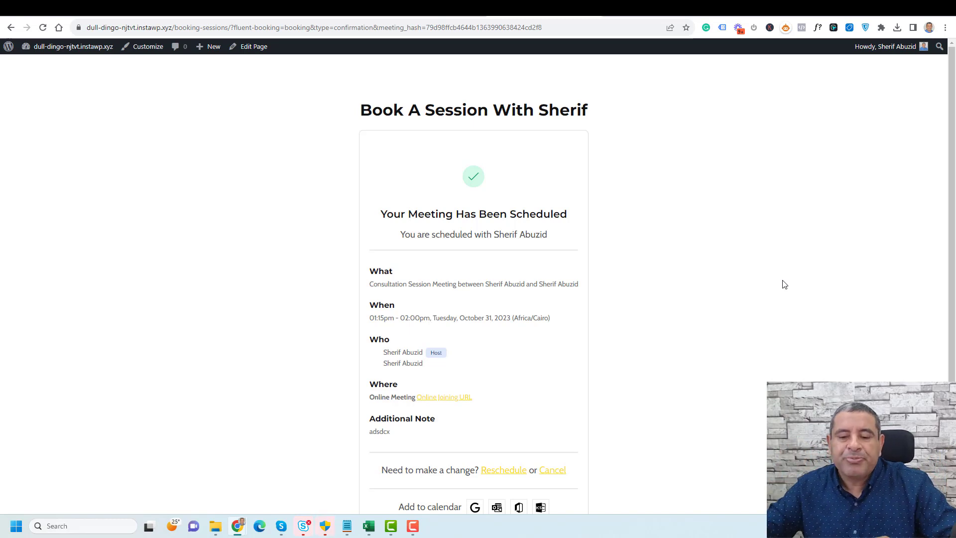
{"action": "scroll", "coordinate": [784, 284], "scroll_direction": "down", "scroll_amount": 1}
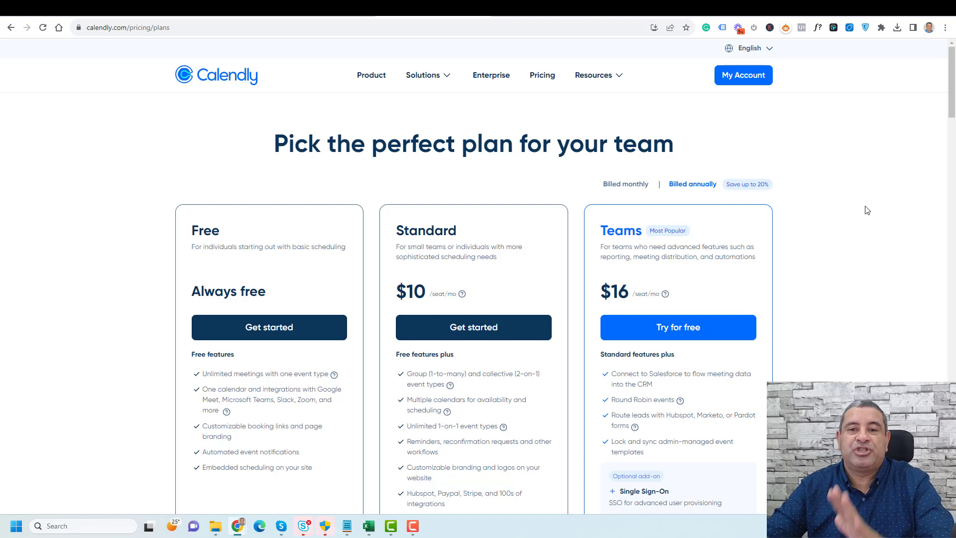
Examine the plan prices and included features on Calendly's pricing page
{"action": "scroll", "coordinate": [867, 210], "scroll_direction": "down", "scroll_amount": 2}
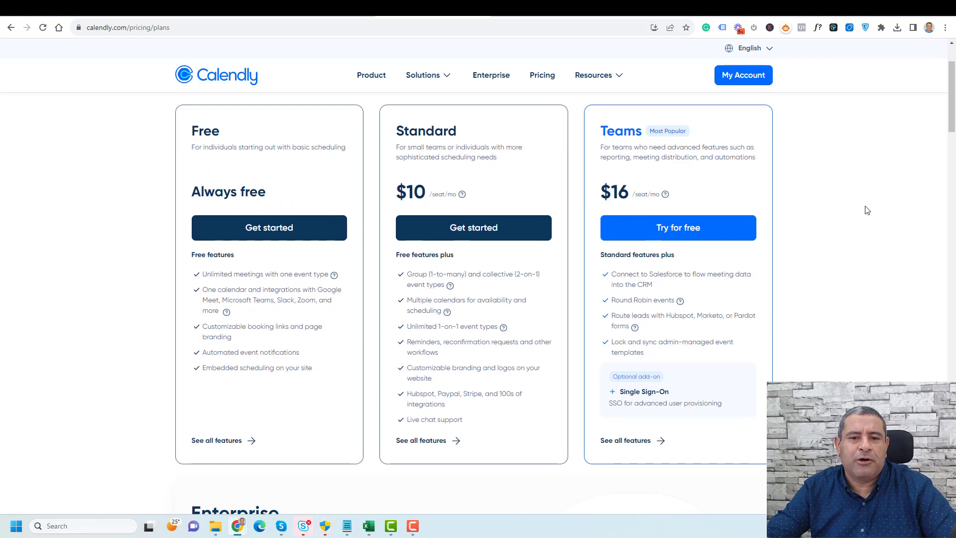
{"action": "scroll", "coordinate": [821, 189], "scroll_direction": "up", "scroll_amount": 2}
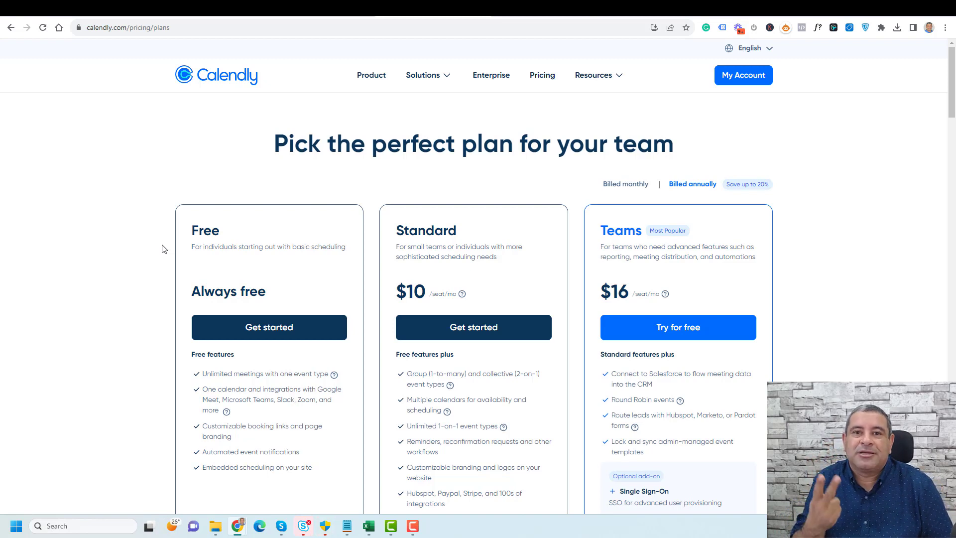
{"action": "scroll", "coordinate": [161, 248], "scroll_direction": "down", "scroll_amount": 2}
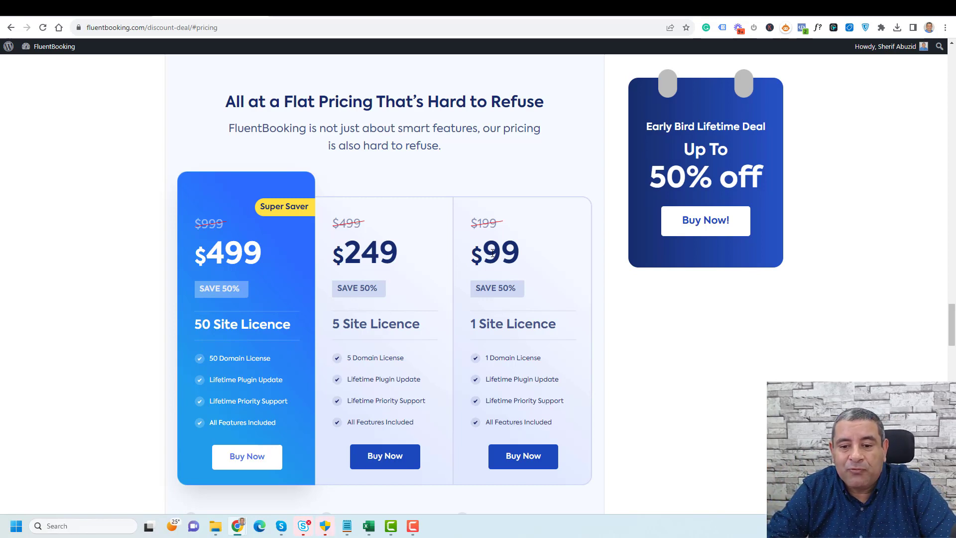
Compare the lifetime deal prices of the 5, 50 and 1 site licences on the FluentBooking discount page
{"action": "double_click", "coordinate": [376, 255]}
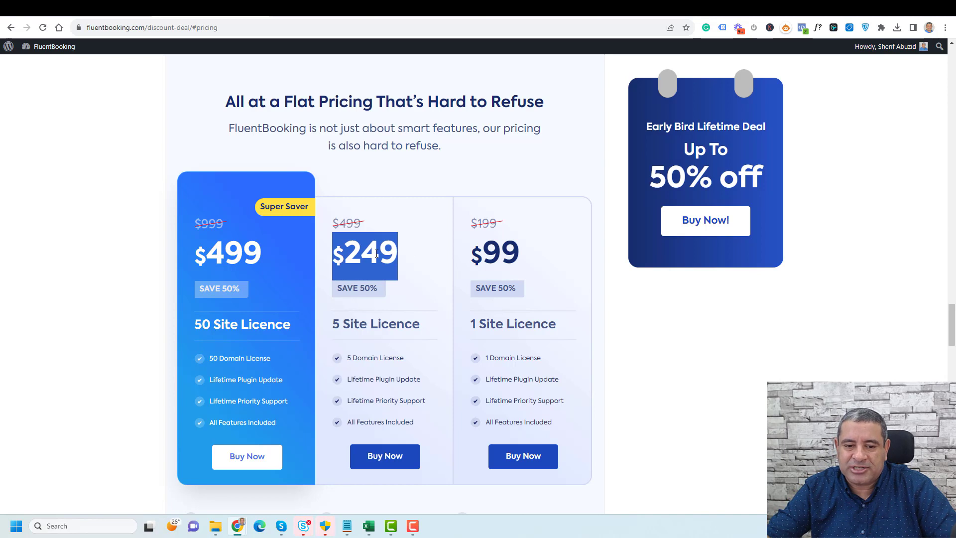
{"action": "left_click", "coordinate": [253, 250]}
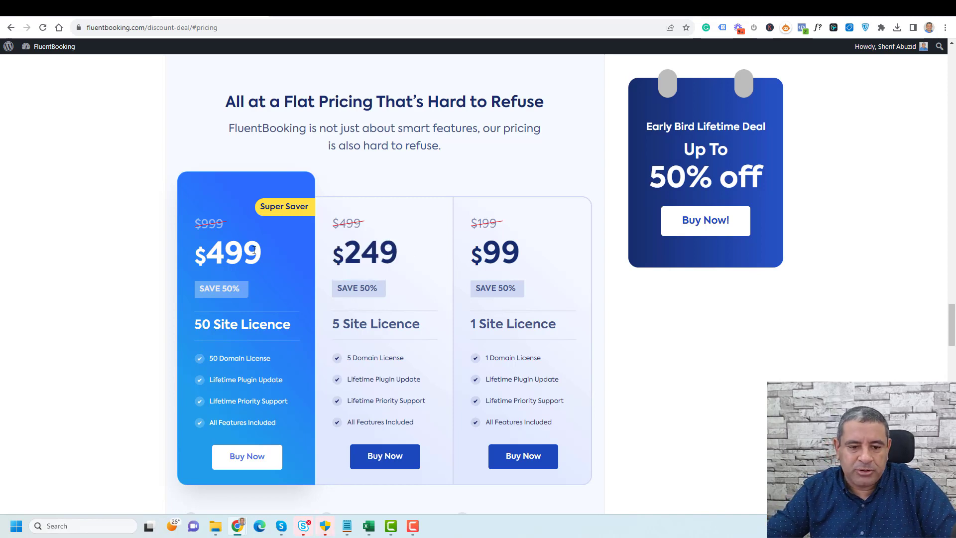
{"action": "double_click", "coordinate": [254, 250]}
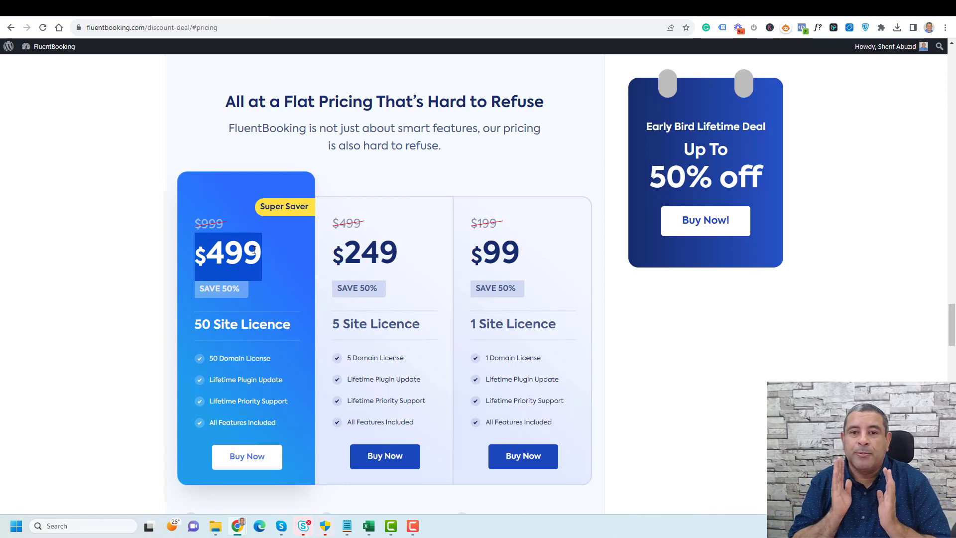
{"action": "triple_click", "coordinate": [489, 253]}
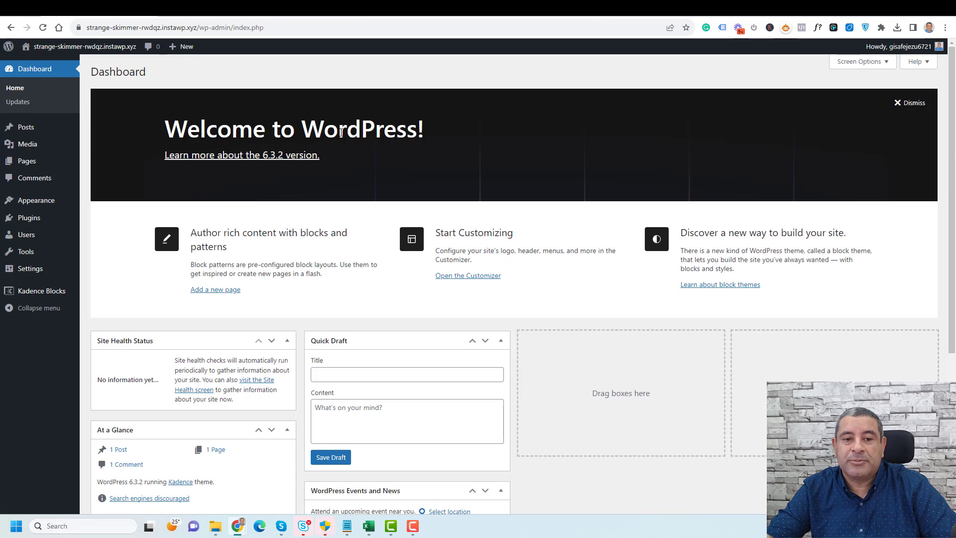
Upload, install and activate the plugin from fluent-booking-pro-1.0.5.zip on the WordPress site
{"action": "mouse_move", "coordinate": [52, 218]}
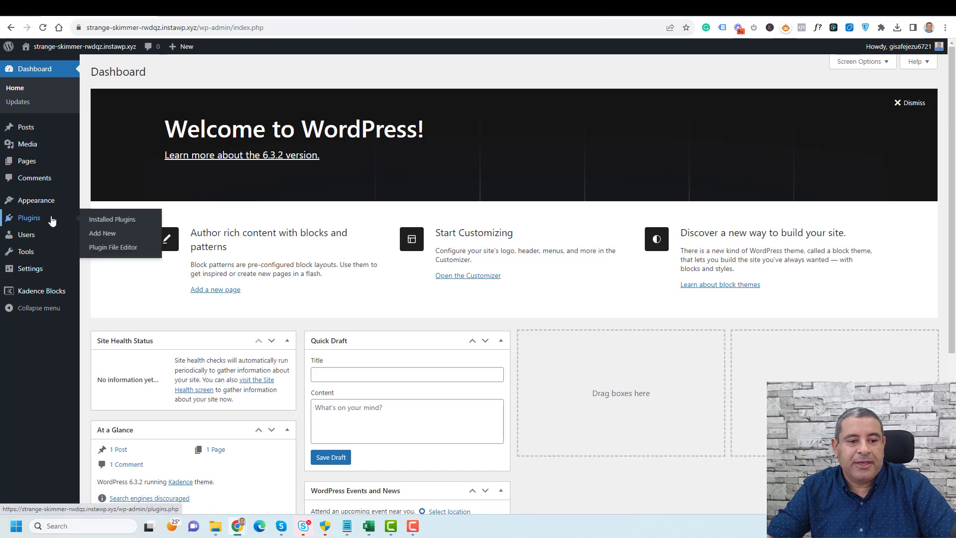
{"action": "left_click", "coordinate": [99, 234]}
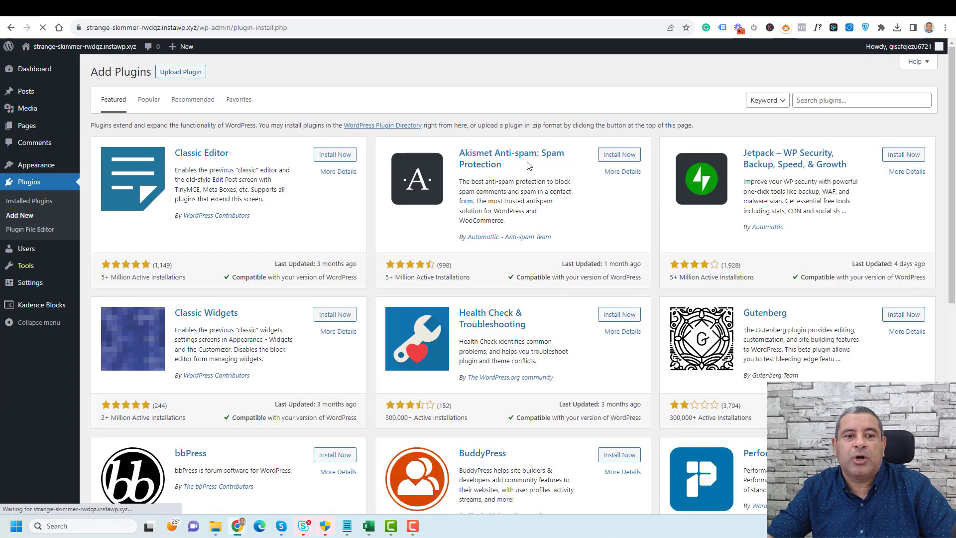
{"action": "left_click", "coordinate": [190, 73]}
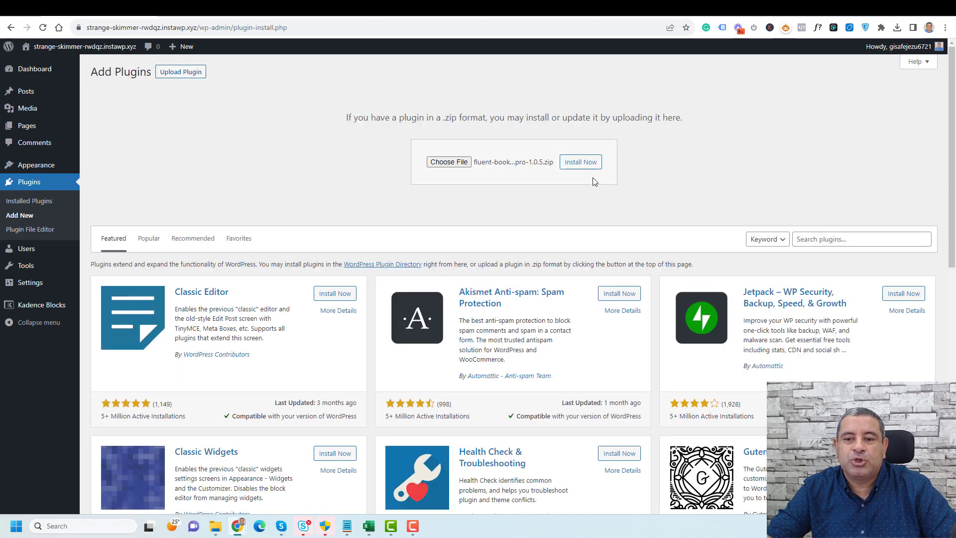
{"action": "left_click", "coordinate": [580, 162]}
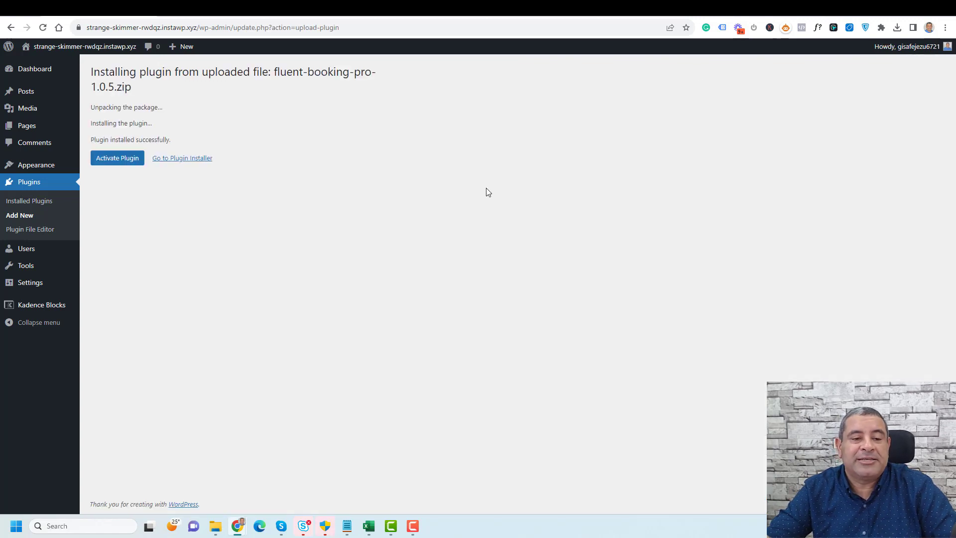
{"action": "left_click", "coordinate": [133, 159]}
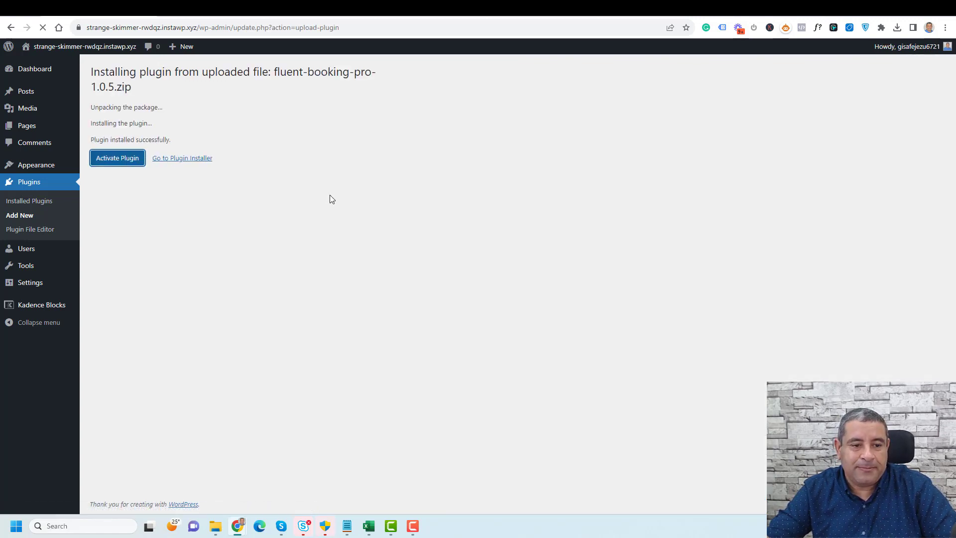
Open FluentBooking's license management, paste the license key and verify it
{"action": "left_click", "coordinate": [269, 94]}
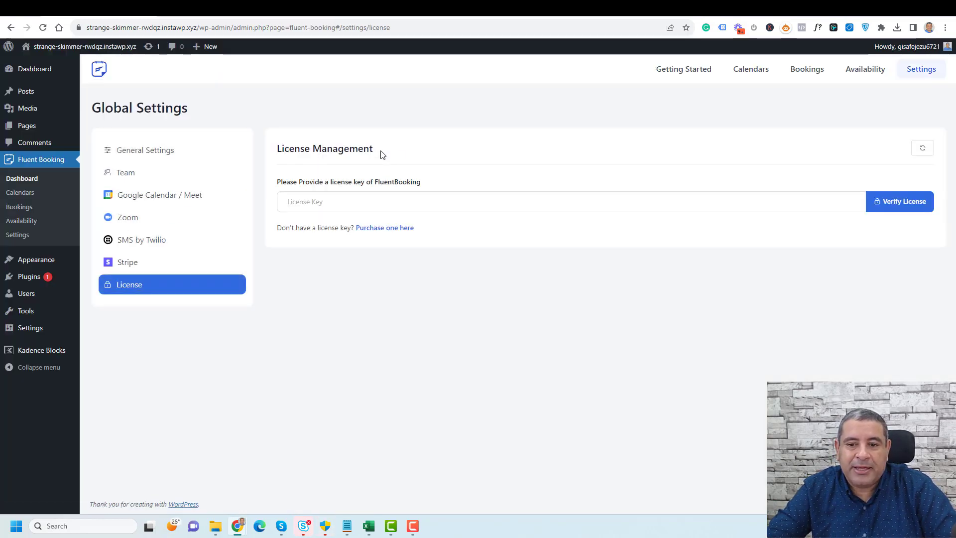
{"action": "left_click", "coordinate": [452, 195]}
{"action": "key", "text": "ctrl+v"}
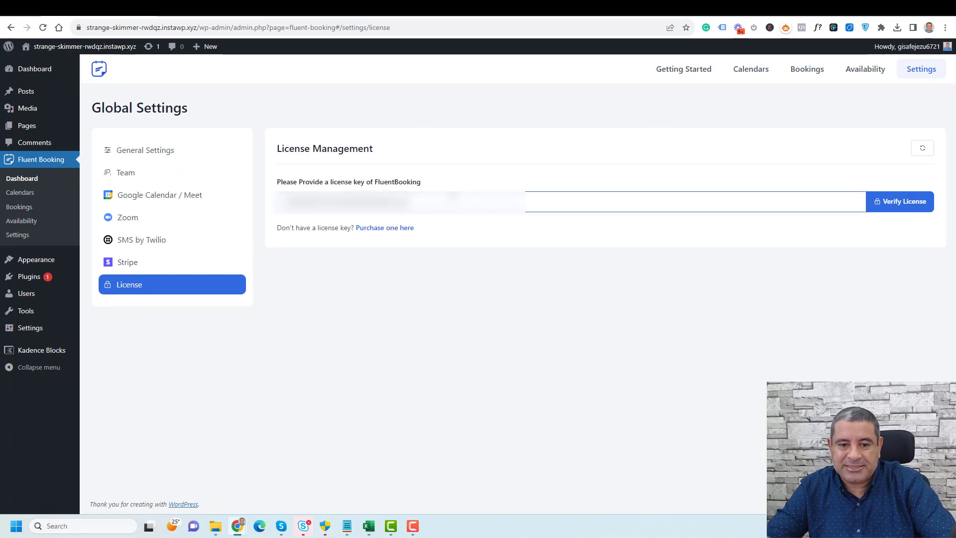
{"action": "left_click", "coordinate": [895, 209]}
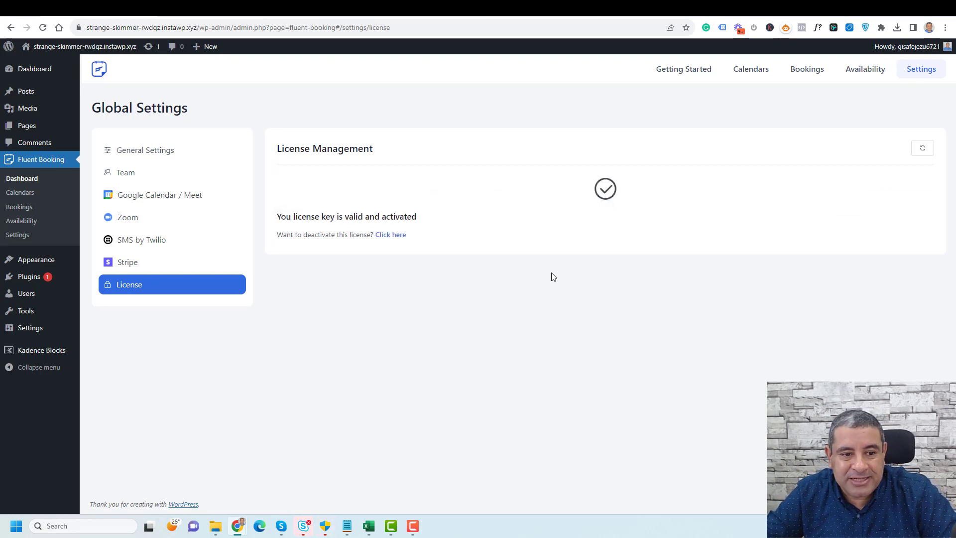
Set the time format to 12h in FluentBooking's General Settings and view the Emailing Settings section
{"action": "left_click", "coordinate": [136, 149]}
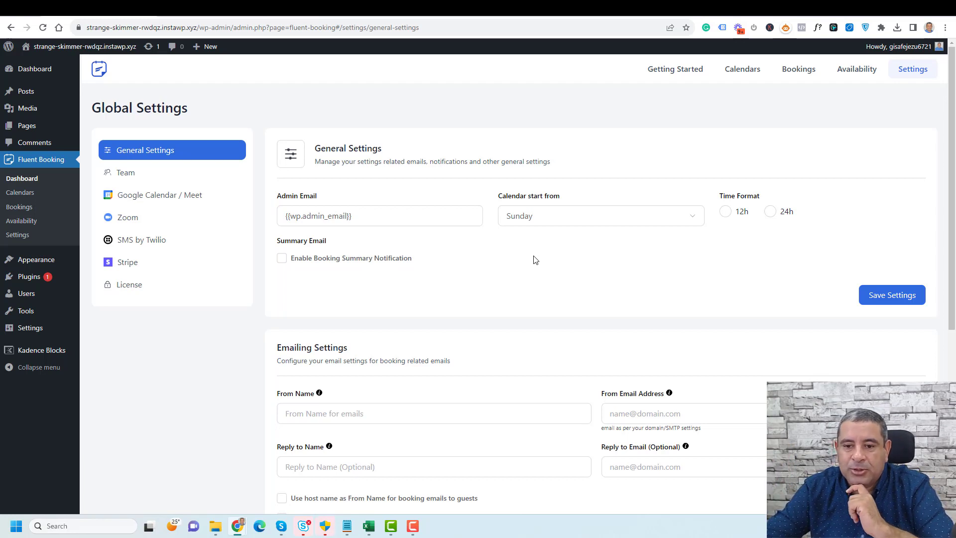
{"action": "scroll", "coordinate": [534, 259], "scroll_direction": "down", "scroll_amount": 1}
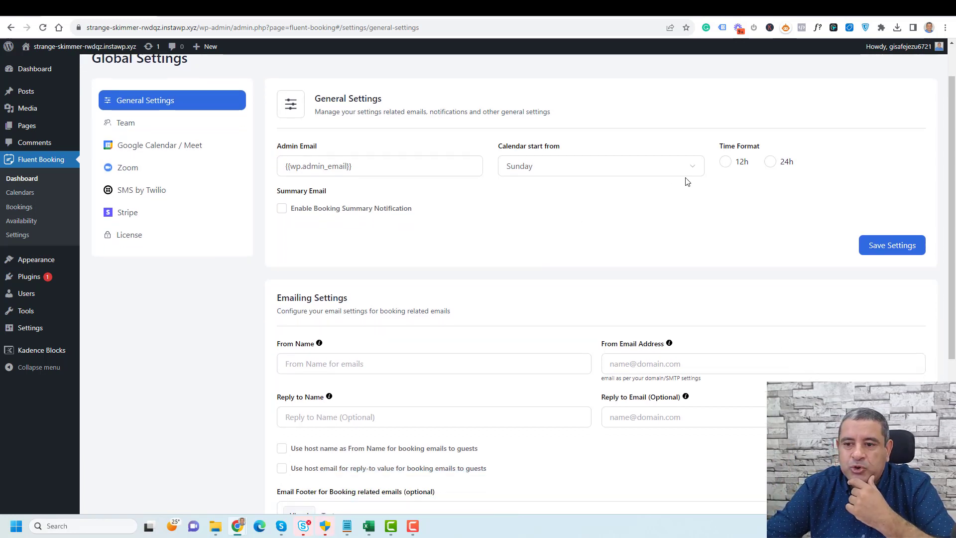
{"action": "left_click", "coordinate": [725, 162]}
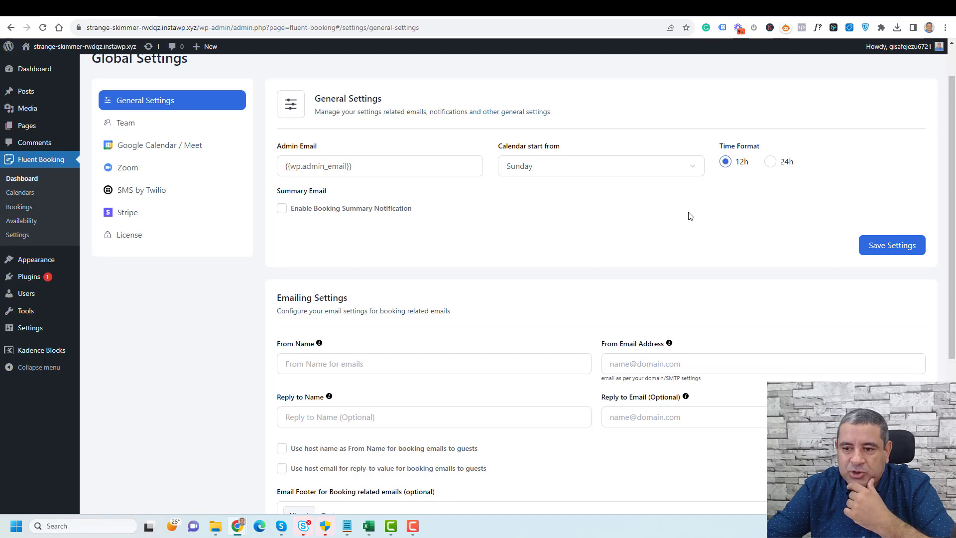
{"action": "scroll", "coordinate": [574, 228], "scroll_direction": "down", "scroll_amount": 3}
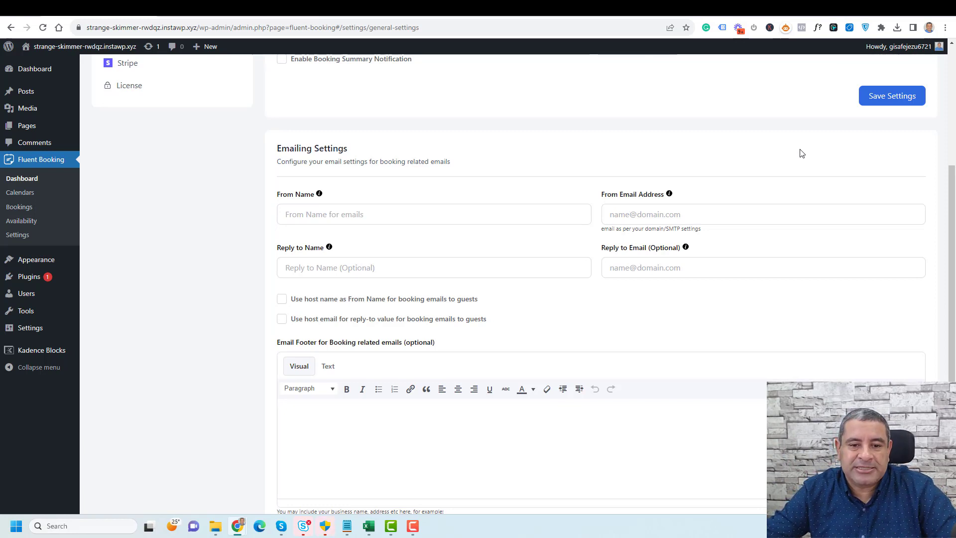
Look through the global settings for Team, Google Calendar / Meet, Zoom, SMS by Twilio and Stripe
{"action": "scroll", "coordinate": [801, 153], "scroll_direction": "up", "scroll_amount": 4}
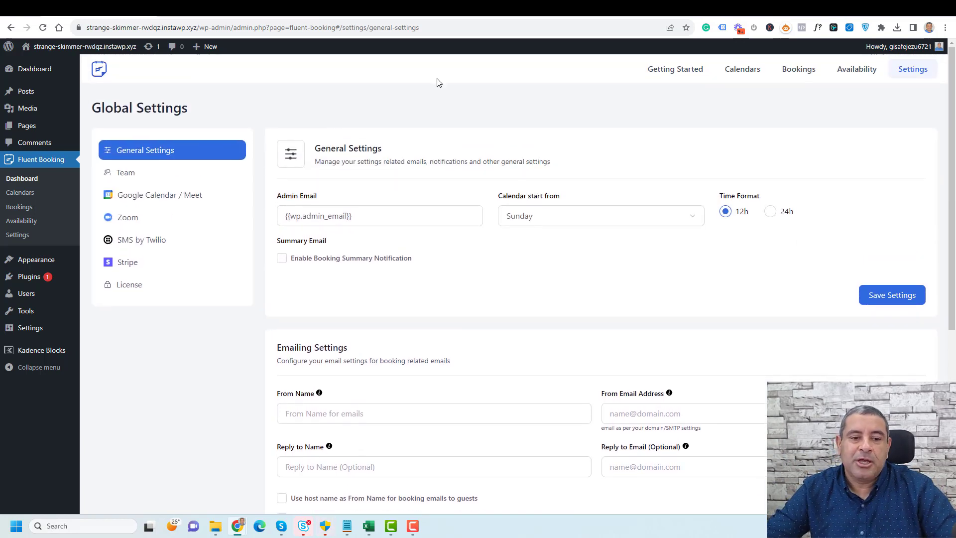
{"action": "left_click", "coordinate": [234, 174]}
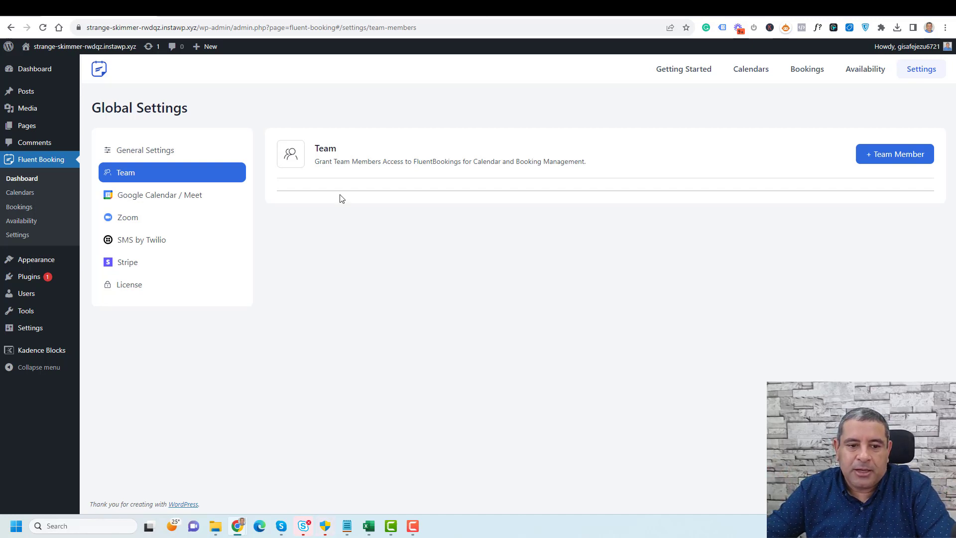
{"action": "left_click", "coordinate": [194, 199]}
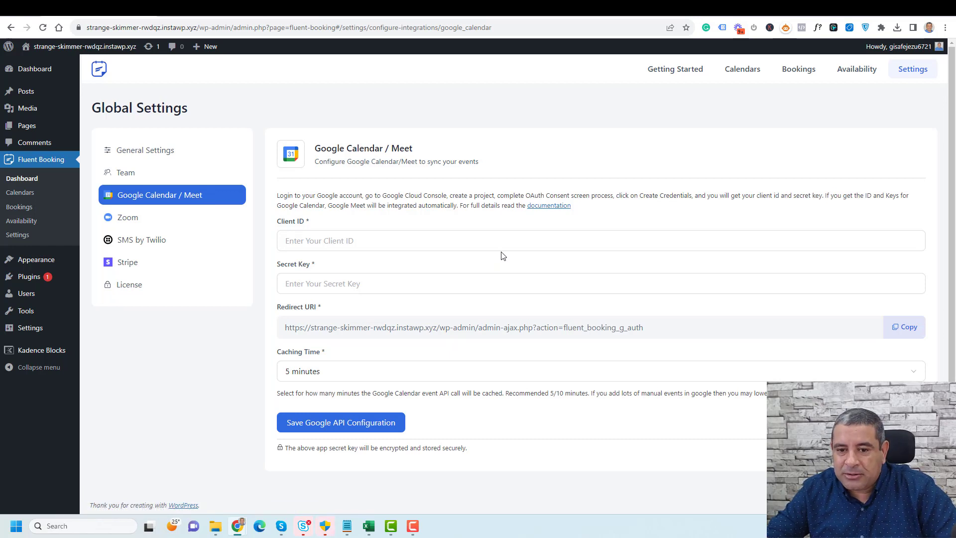
{"action": "left_click", "coordinate": [126, 223]}
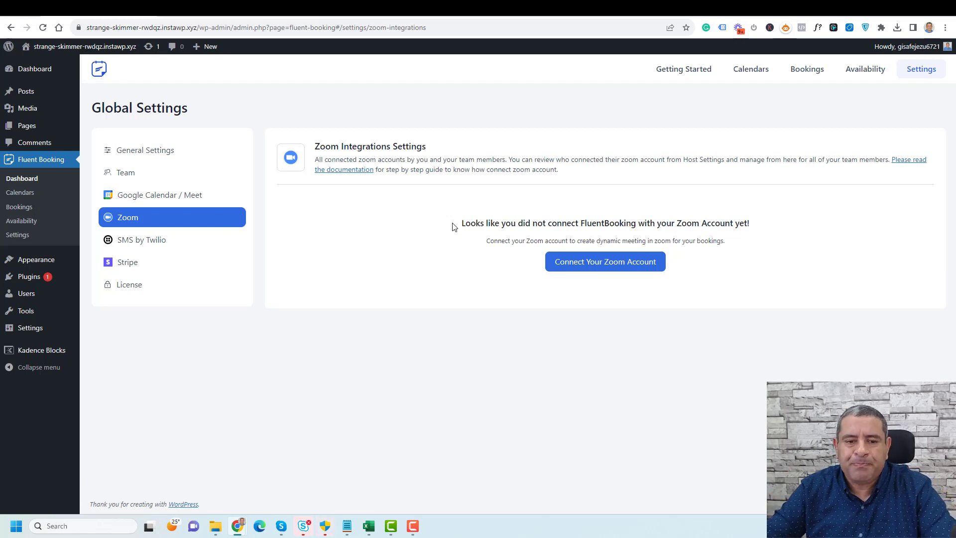
{"action": "left_click", "coordinate": [184, 246]}
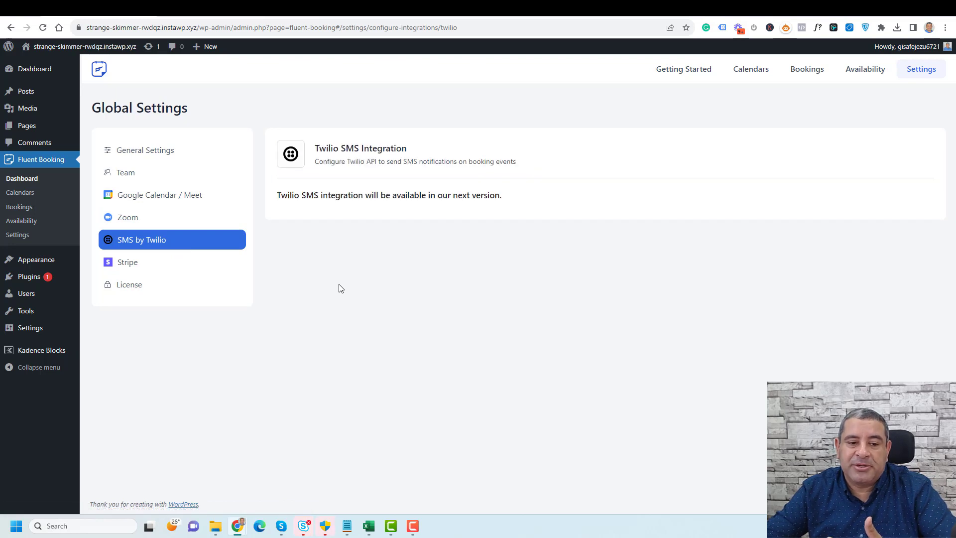
{"action": "left_click", "coordinate": [156, 269]}
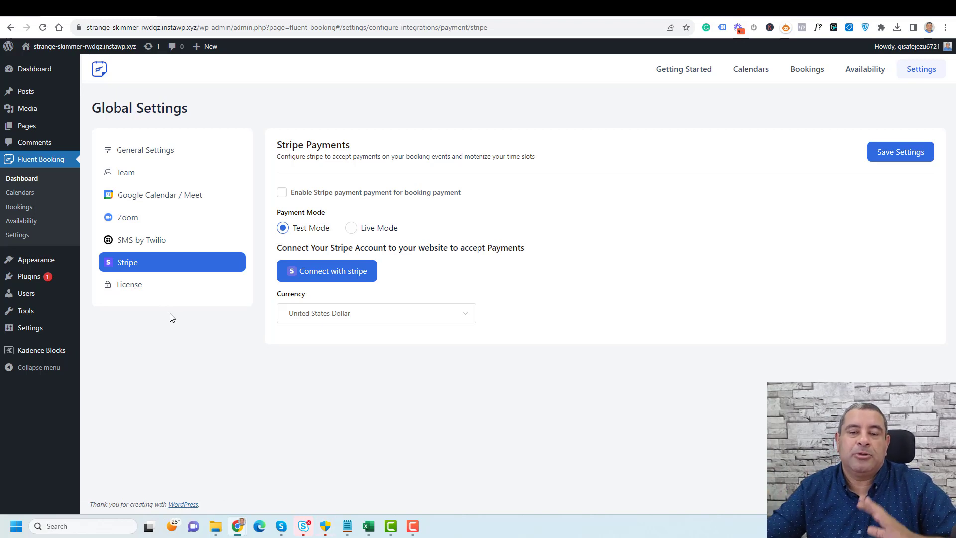
Start the first booking event from the FluentBooking dashboard as a One to One event named Web Design Consultation
{"action": "left_click", "coordinate": [29, 178]}
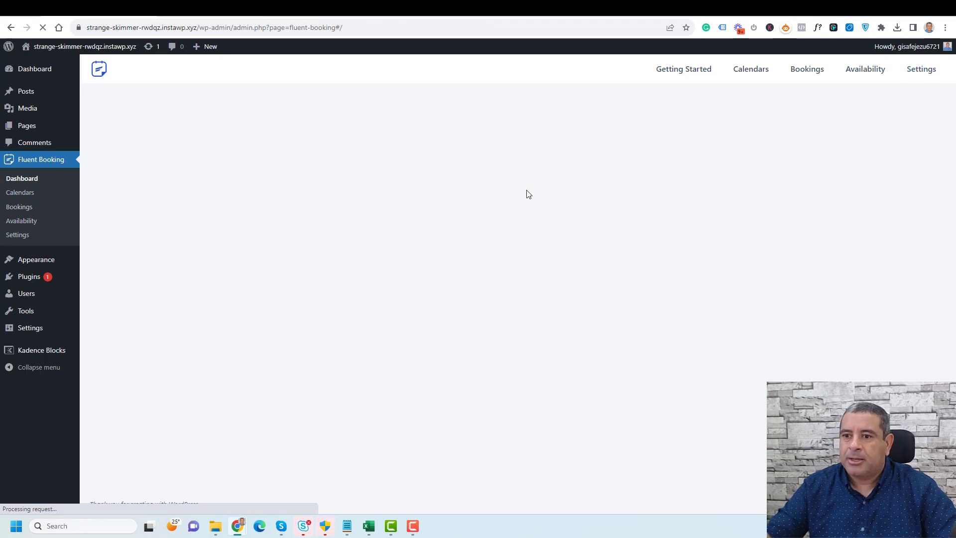
{"action": "scroll", "coordinate": [529, 194], "scroll_direction": "down", "scroll_amount": 3}
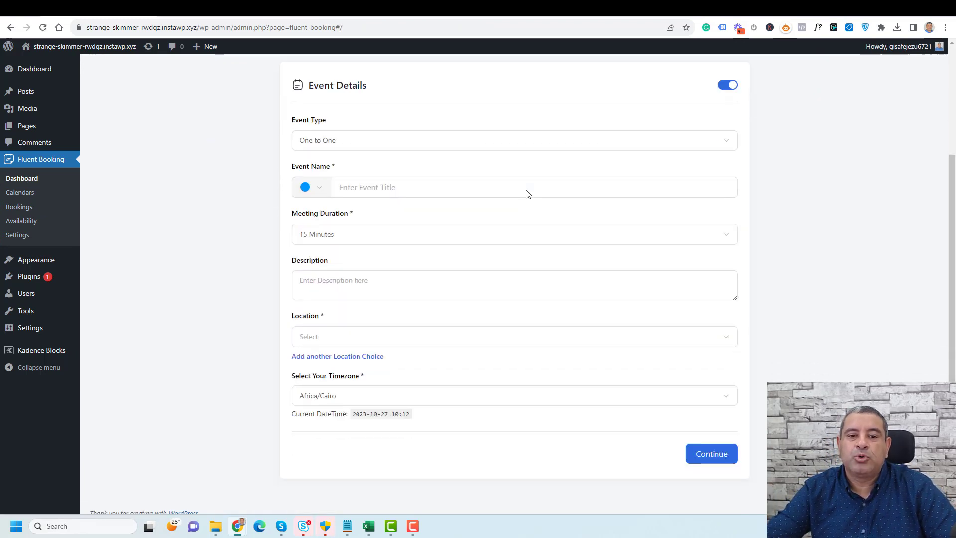
{"action": "left_click", "coordinate": [408, 146]}
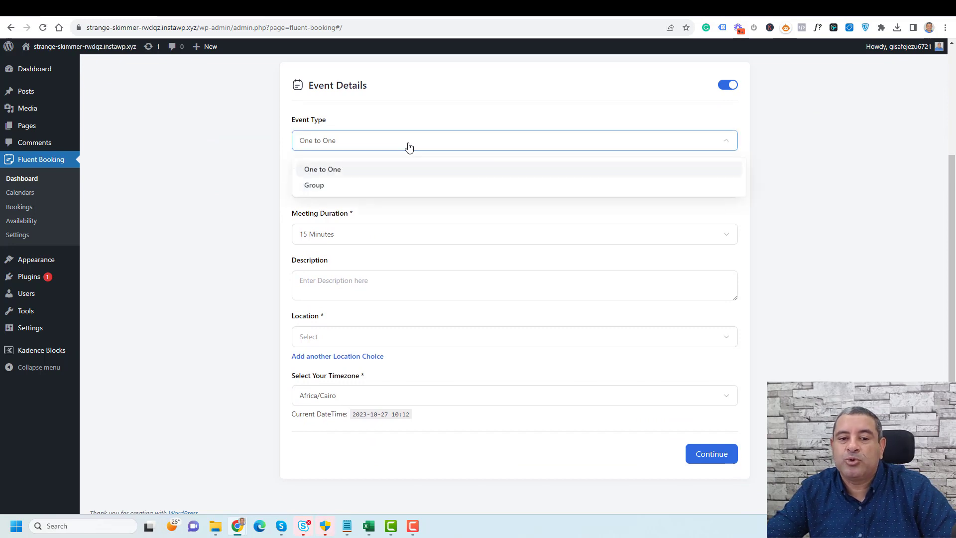
{"action": "left_click", "coordinate": [401, 175]}
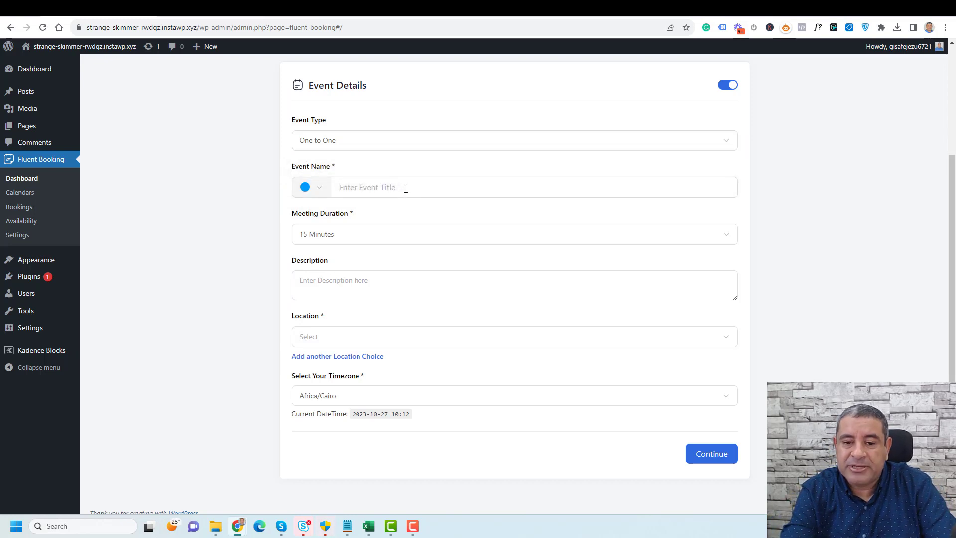
{"action": "left_click", "coordinate": [405, 189]}
{"action": "type", "text": "we"}
{"action": "key", "text": "BackSpace"}
{"action": "key", "text": "BackSpace"}
{"action": "type", "text": "we"}
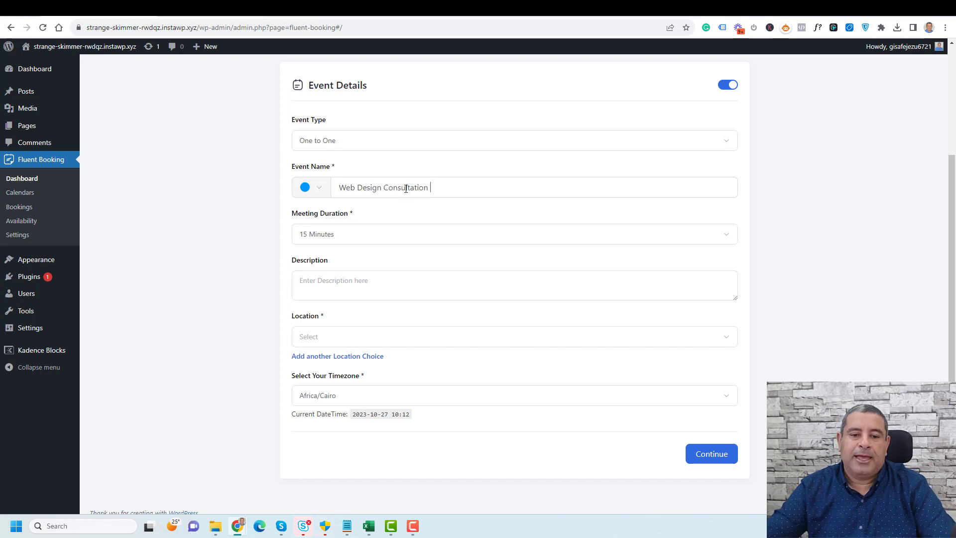
Set the event's meeting duration to 60 Minutes and enter "Add Description" as its description
{"action": "left_click", "coordinate": [373, 239]}
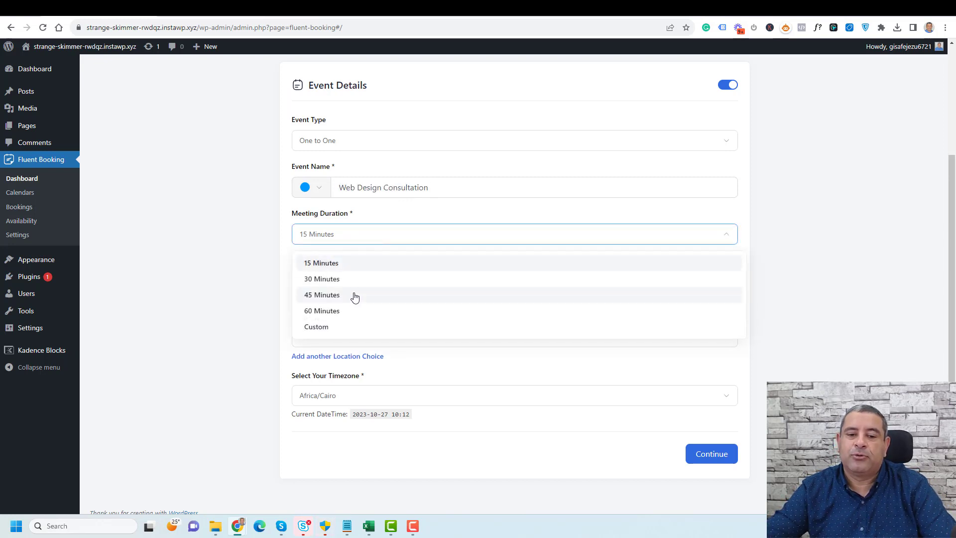
{"action": "left_click", "coordinate": [354, 311]}
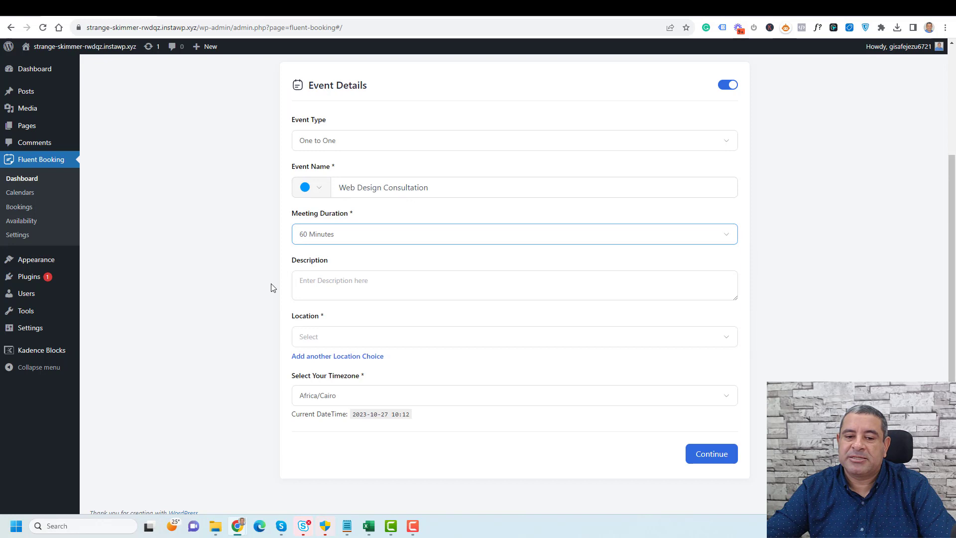
{"action": "left_click", "coordinate": [363, 292]}
{"action": "type", "text": "Add  "}
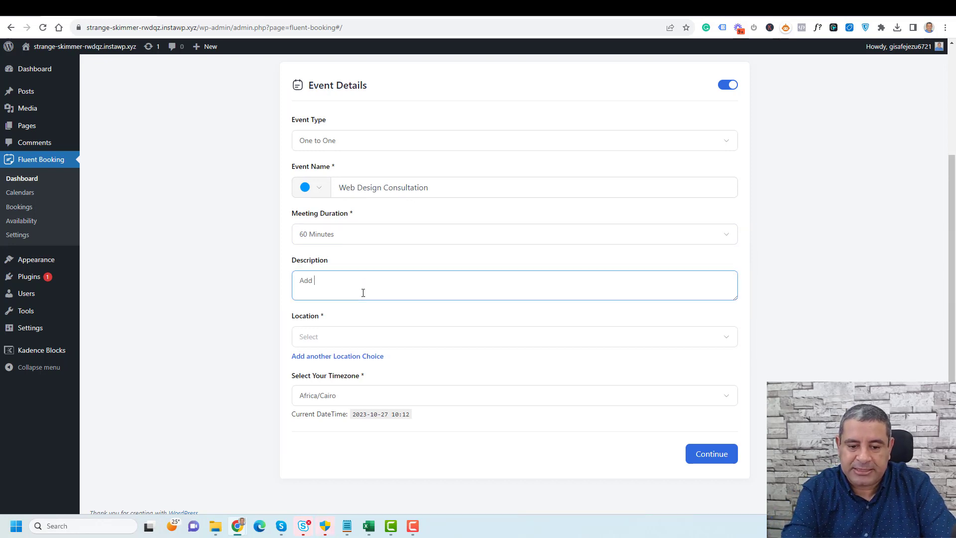
{"action": "type", "text": "Dexri"}
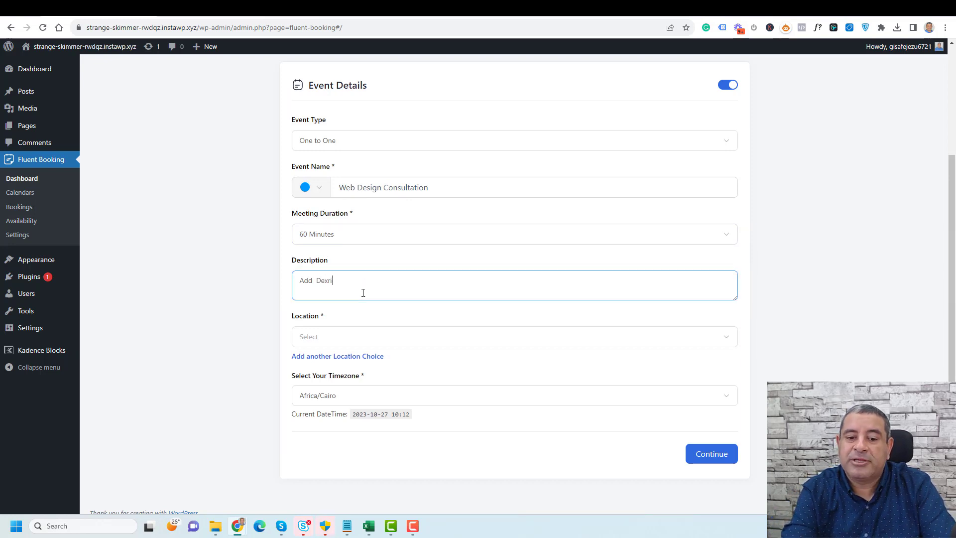
{"action": "key", "text": "BackSpace"}
{"action": "key", "text": "BackSpace"}
{"action": "type", "text": "scription"}
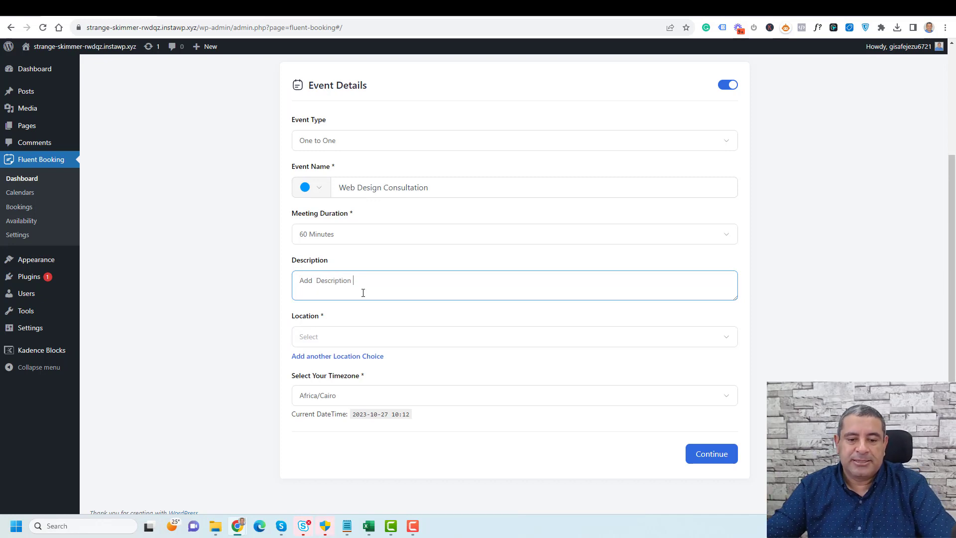
{"action": "scroll", "coordinate": [363, 293], "scroll_direction": "down", "scroll_amount": 1}
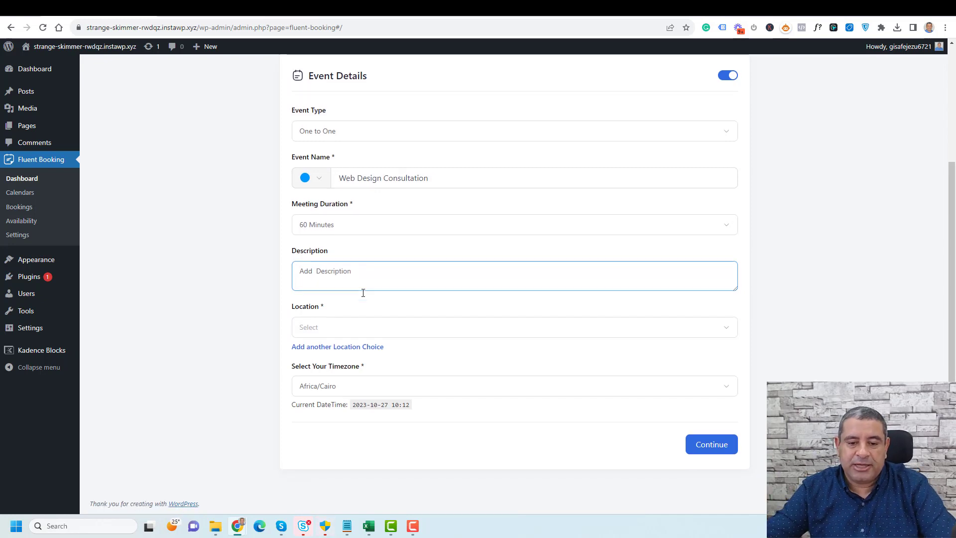
{"action": "left_click", "coordinate": [363, 327]}
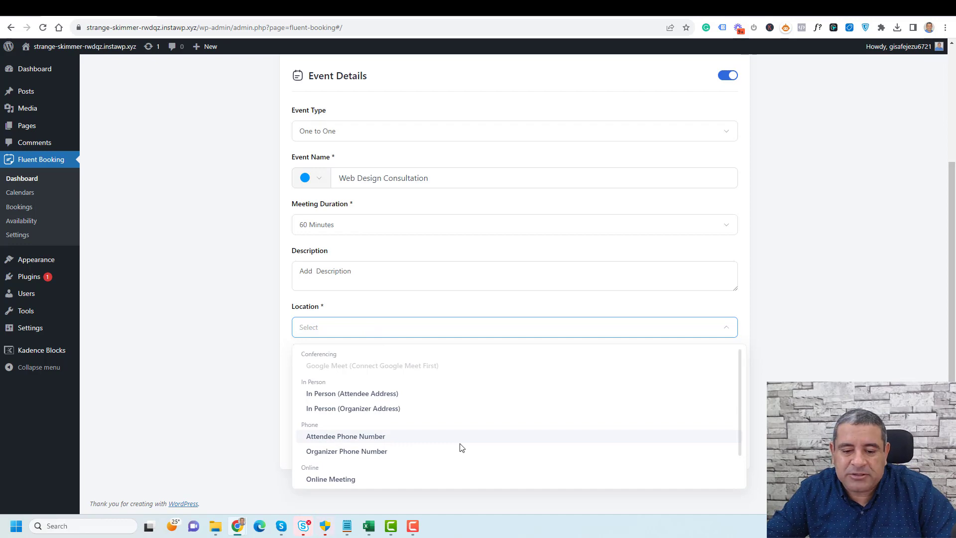
{"action": "left_click", "coordinate": [333, 478]}
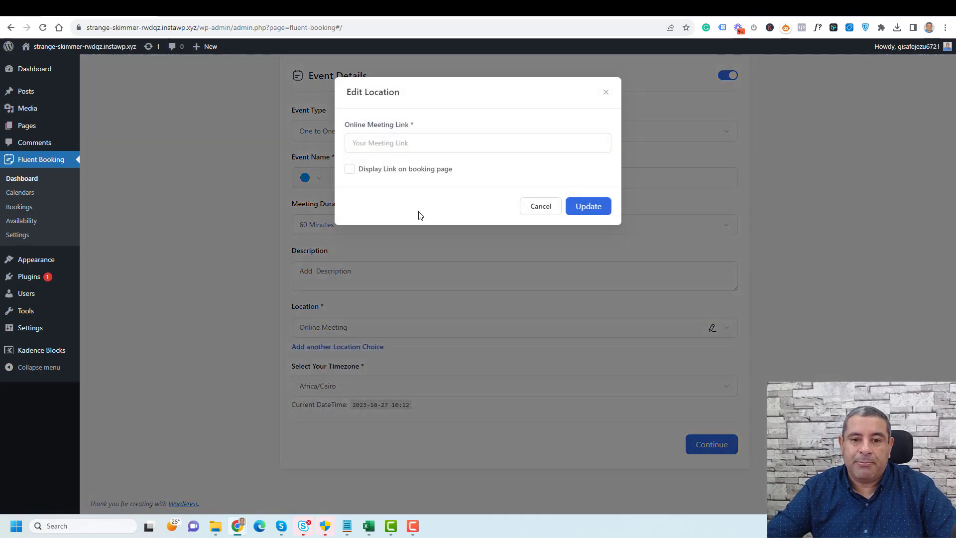
{"action": "left_click", "coordinate": [418, 143]}
{"action": "type", "text": "www."}
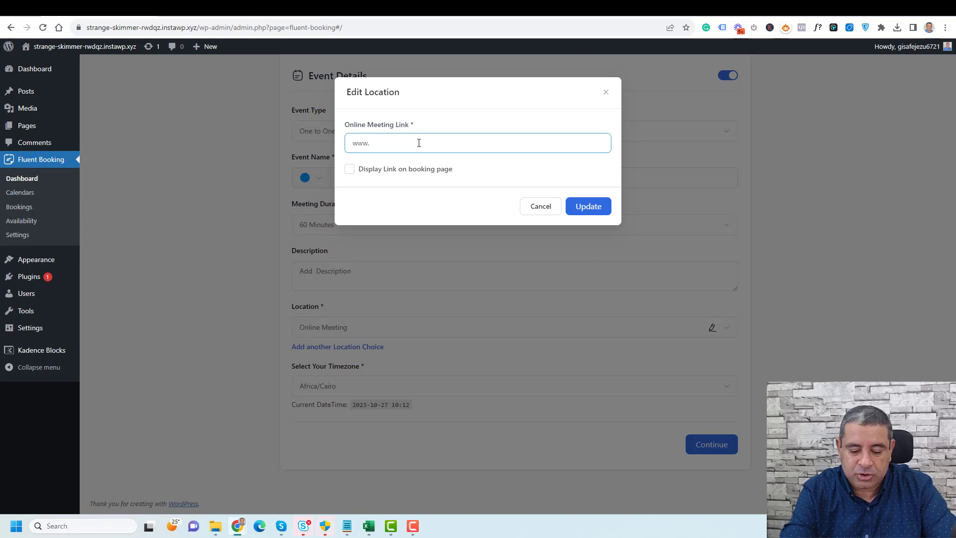
{"action": "type", "text": "zoom.com"}
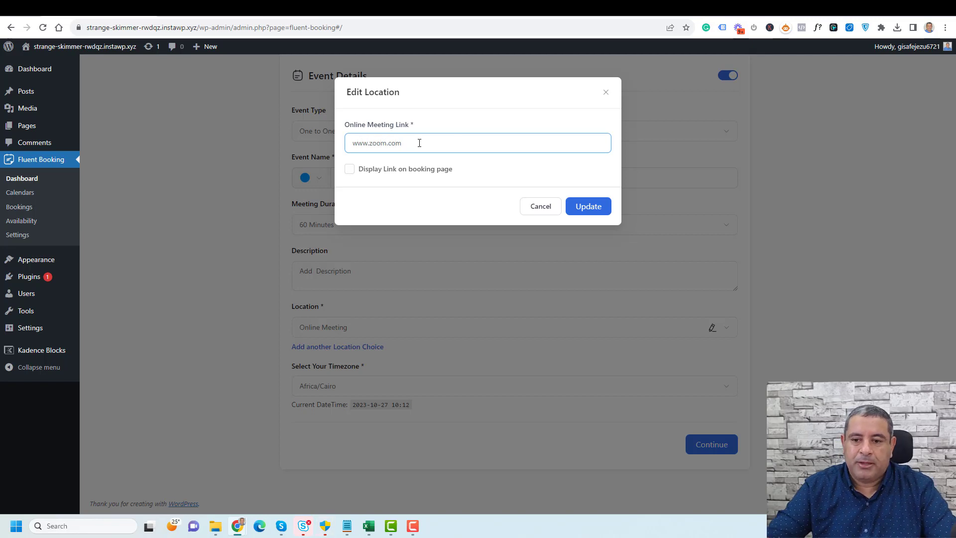
{"action": "left_click", "coordinate": [585, 207]}
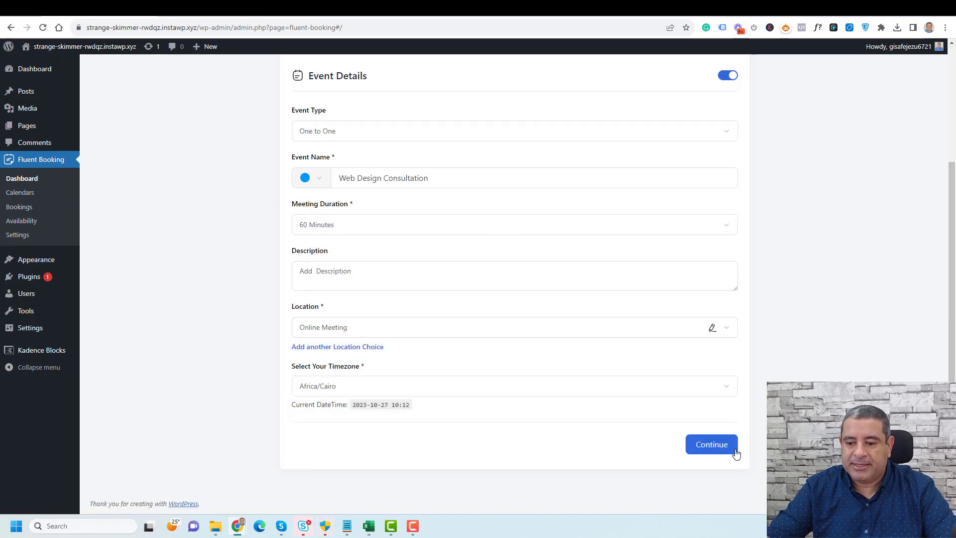
{"action": "left_click", "coordinate": [711, 444]}
Make Monday and Friday unavailable in the weekly hours
{"action": "scroll", "coordinate": [776, 345], "scroll_direction": "down", "scroll_amount": 3}
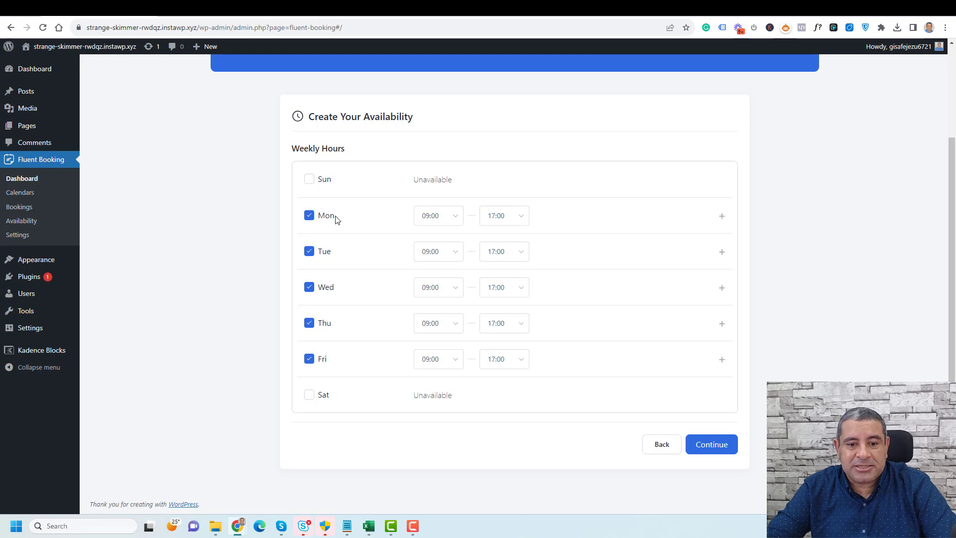
{"action": "left_click", "coordinate": [309, 215]}
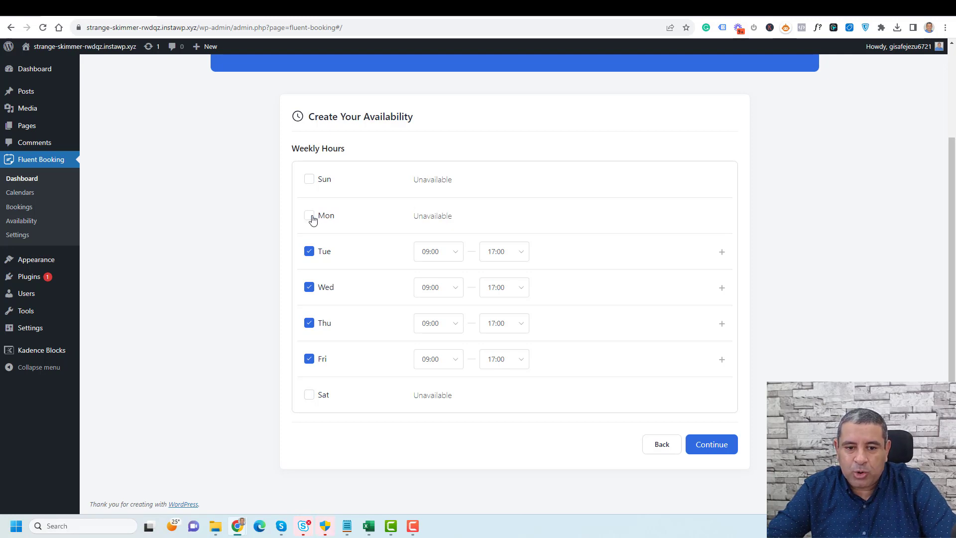
{"action": "left_click", "coordinate": [309, 357]}
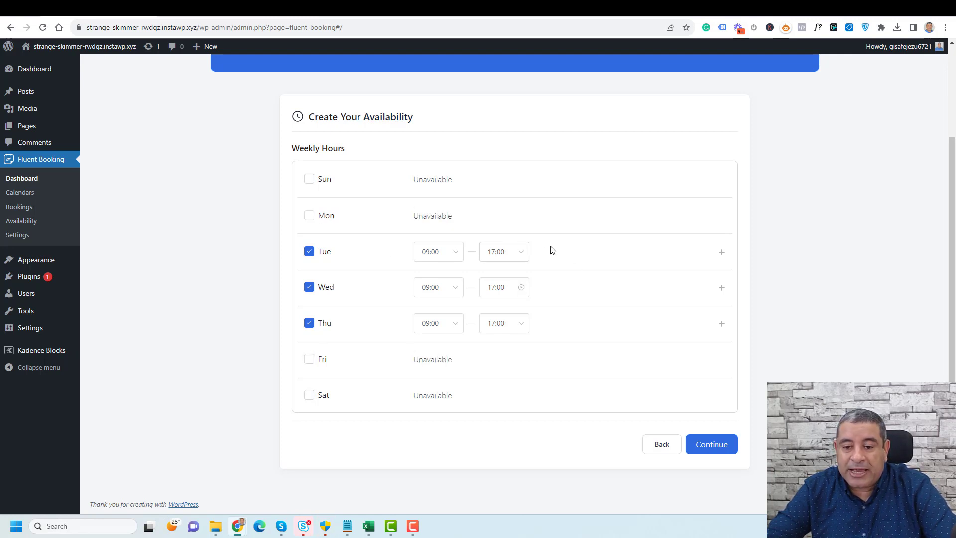
Add a second Tuesday time slot from 04:45 to 05:15 and submit the availability to create the event
{"action": "left_click", "coordinate": [722, 250]}
{"action": "left_click", "coordinate": [439, 280]}
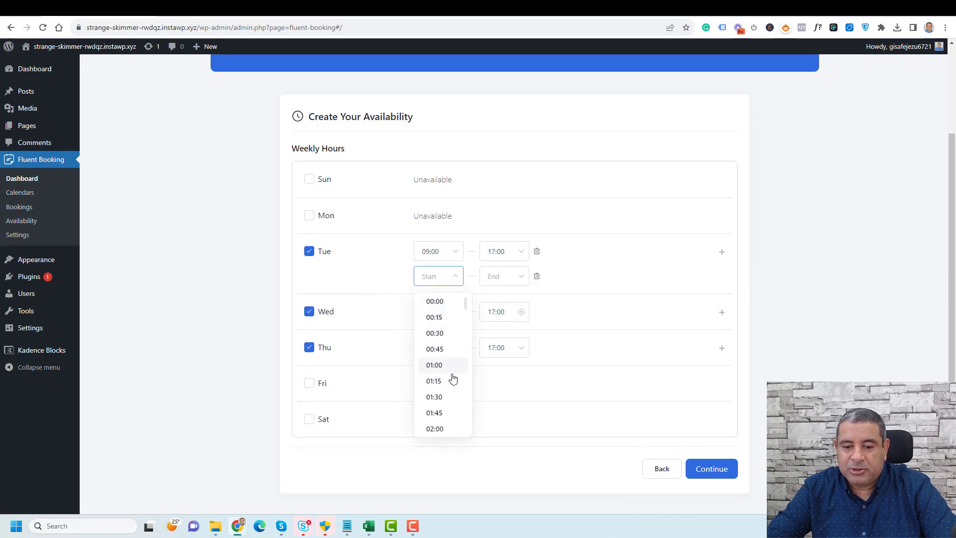
{"action": "scroll", "coordinate": [443, 368], "scroll_direction": "down", "scroll_amount": 5}
{"action": "left_click", "coordinate": [434, 365]}
{"action": "left_click", "coordinate": [513, 278]}
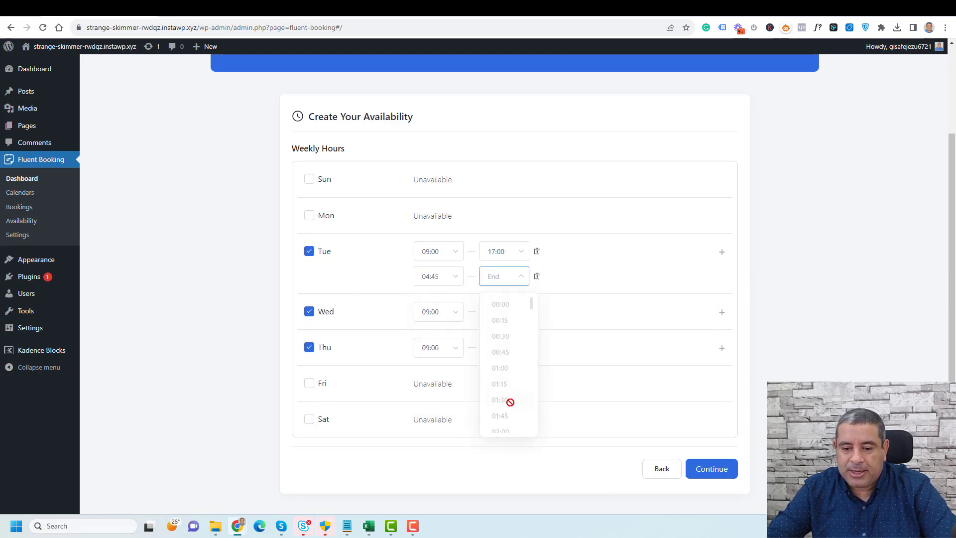
{"action": "scroll", "coordinate": [509, 401], "scroll_direction": "down", "scroll_amount": 6}
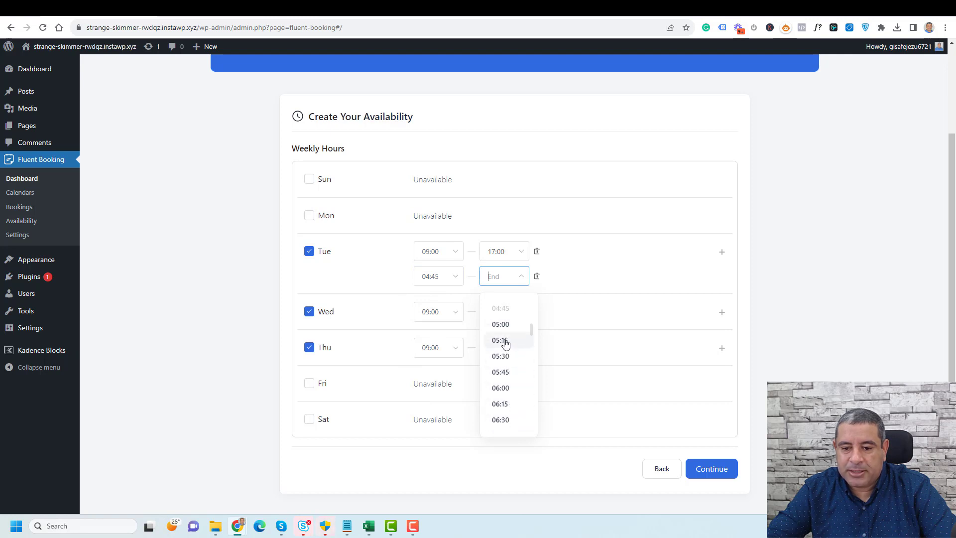
{"action": "left_click", "coordinate": [505, 342]}
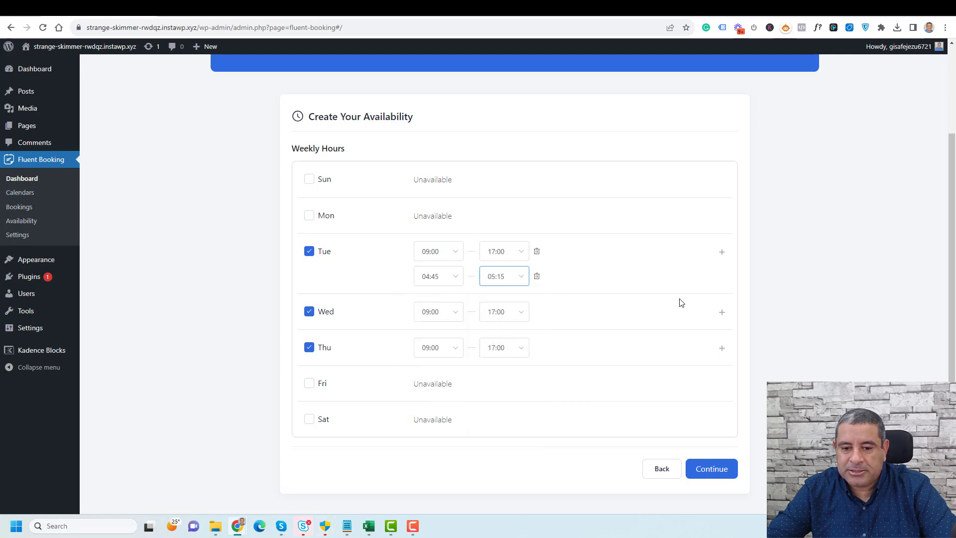
{"action": "left_click", "coordinate": [722, 469]}
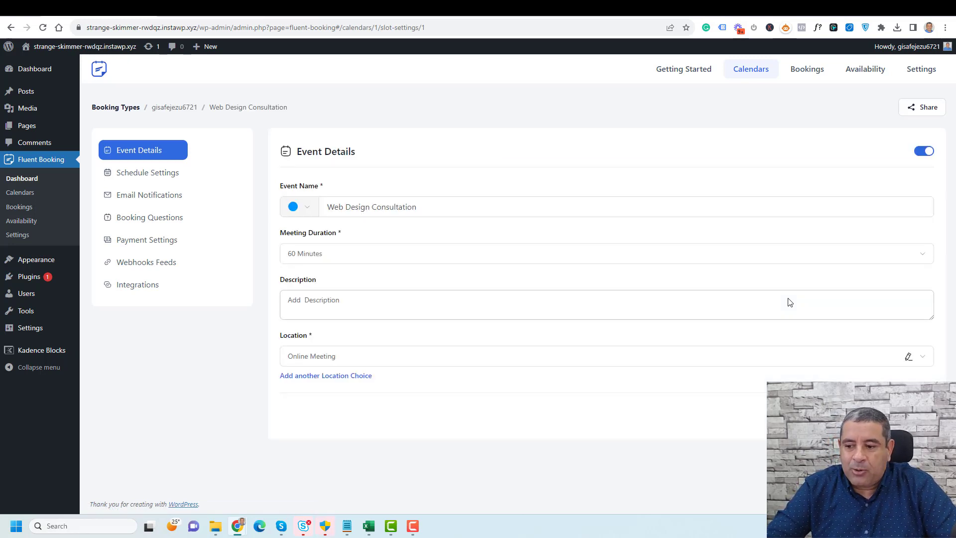
In the event's Schedule Settings, let invitees schedule within 90 future days, trying the indefinite option before returning to that range
{"action": "left_click", "coordinate": [148, 174]}
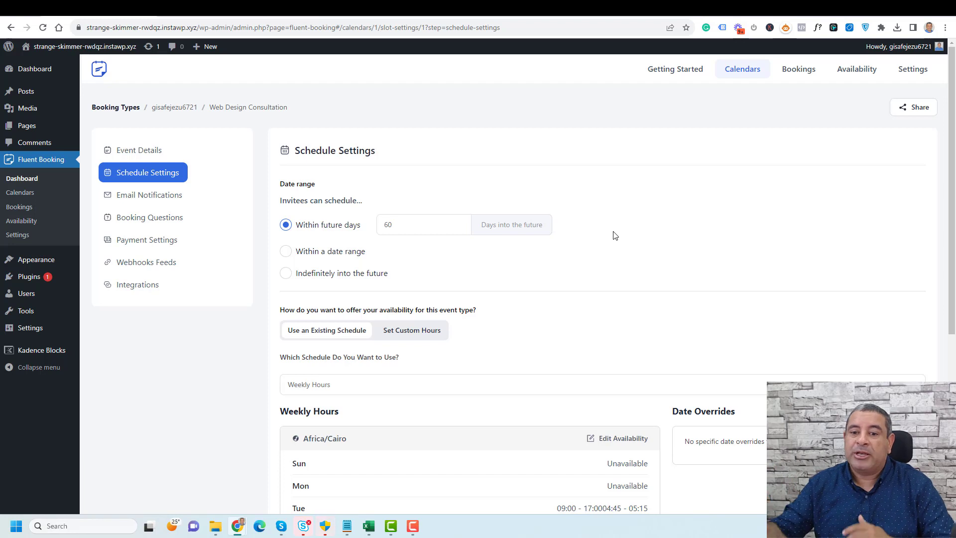
{"action": "double_click", "coordinate": [388, 222]}
{"action": "type", "text": "90"}
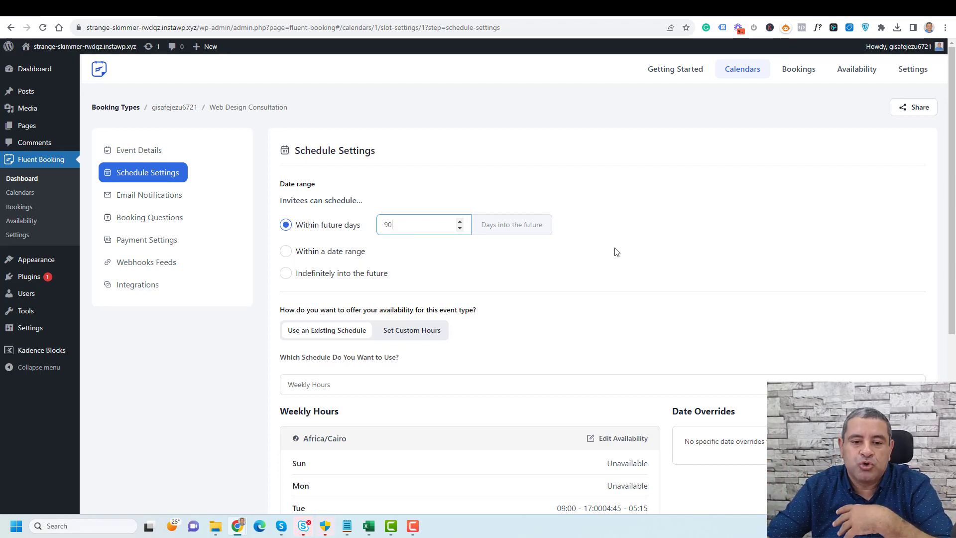
{"action": "scroll", "coordinate": [614, 252], "scroll_direction": "down", "scroll_amount": 2}
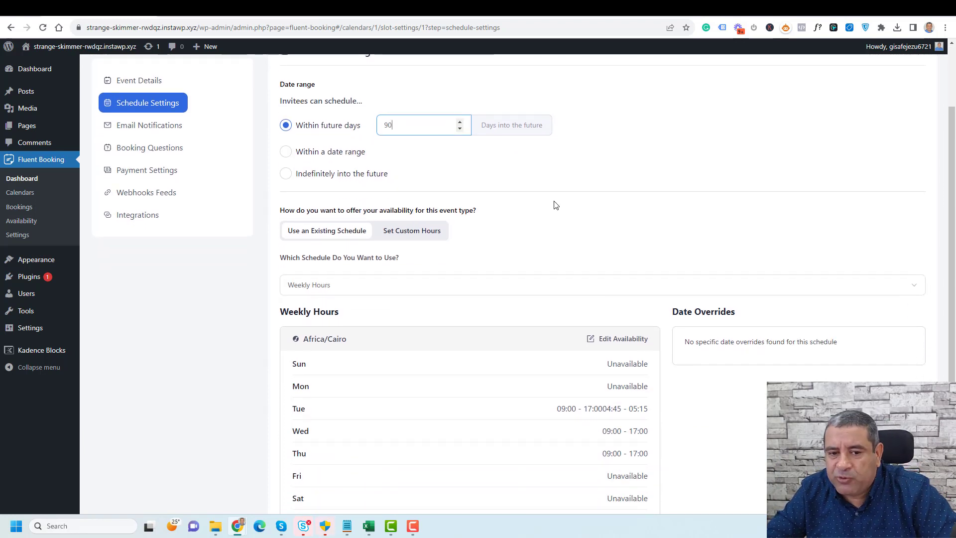
{"action": "left_click", "coordinate": [363, 173]}
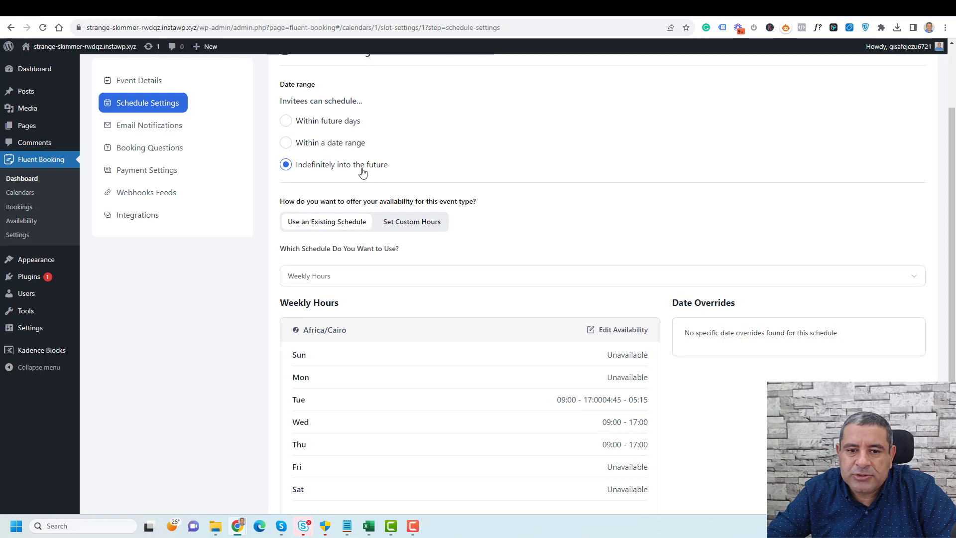
{"action": "left_click", "coordinate": [335, 124]}
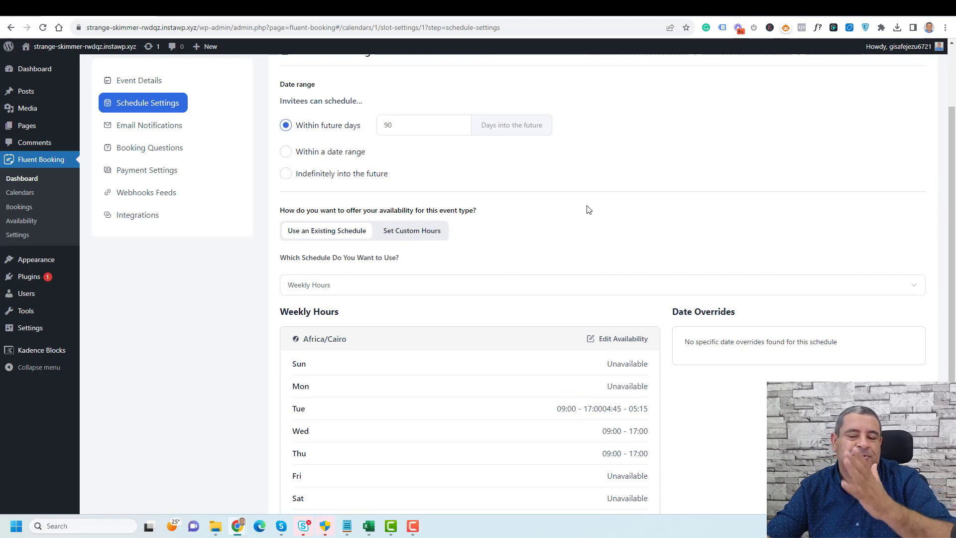
Review the weekly hours, date overrides and scheduling conditions in the event's Schedule Settings
{"action": "scroll", "coordinate": [498, 211], "scroll_direction": "down", "scroll_amount": 2}
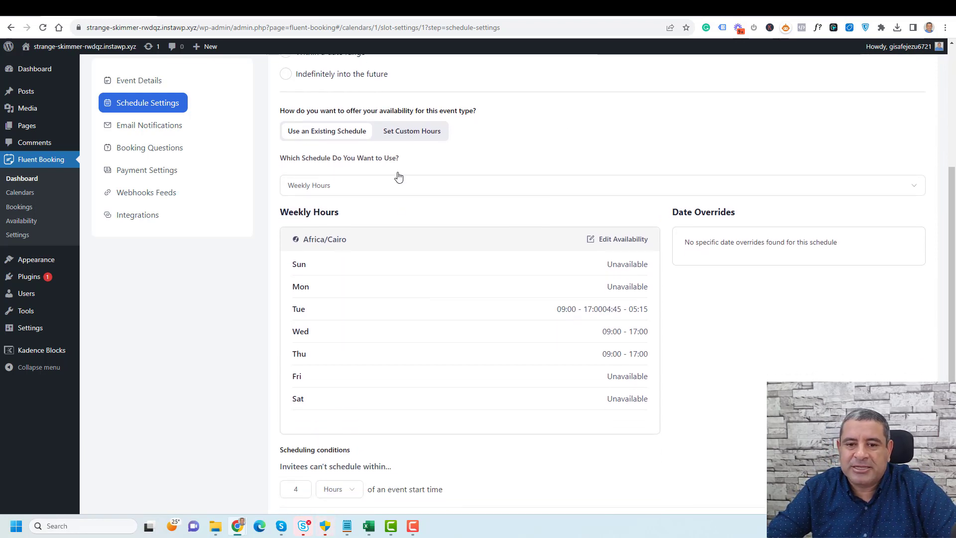
{"action": "scroll", "coordinate": [450, 296], "scroll_direction": "down", "scroll_amount": 2}
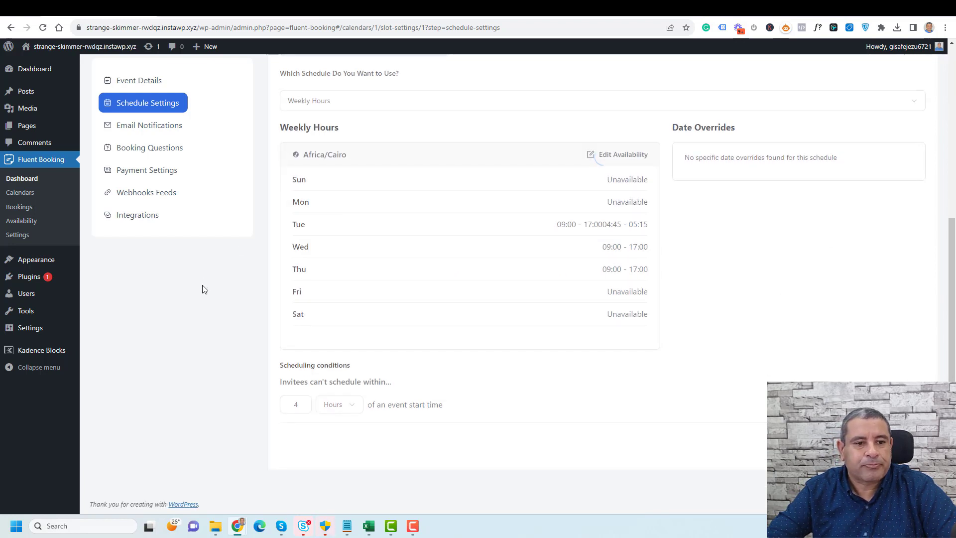
{"action": "scroll", "coordinate": [204, 288], "scroll_direction": "up", "scroll_amount": 3}
{"action": "scroll", "coordinate": [202, 290], "scroll_direction": "up", "scroll_amount": 2}
In the event's Email Notifications, examine the Booking Confirmation Email to Attendee, including its body, available shortcodes and enable switch
{"action": "left_click", "coordinate": [166, 125]}
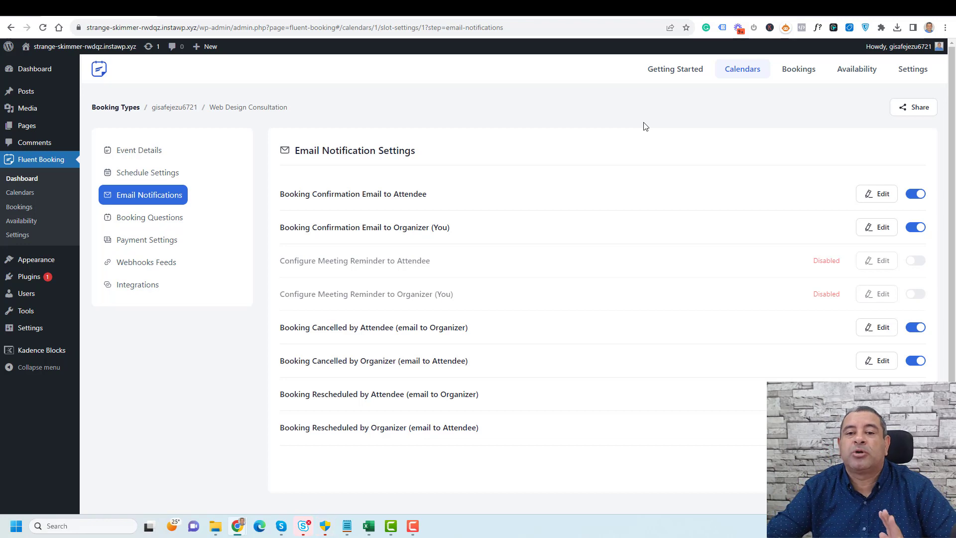
{"action": "left_click", "coordinate": [880, 193]}
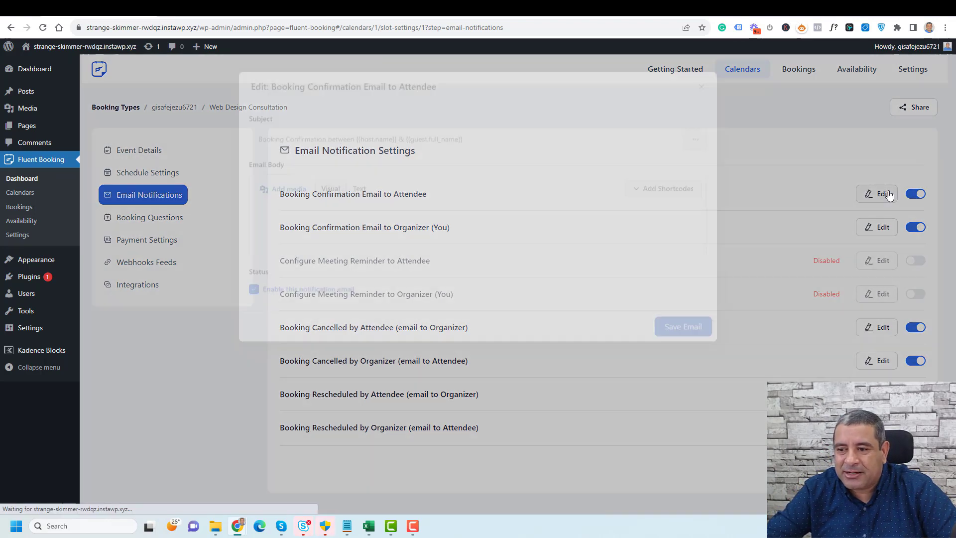
{"action": "scroll", "coordinate": [476, 273], "scroll_direction": "down", "scroll_amount": 5}
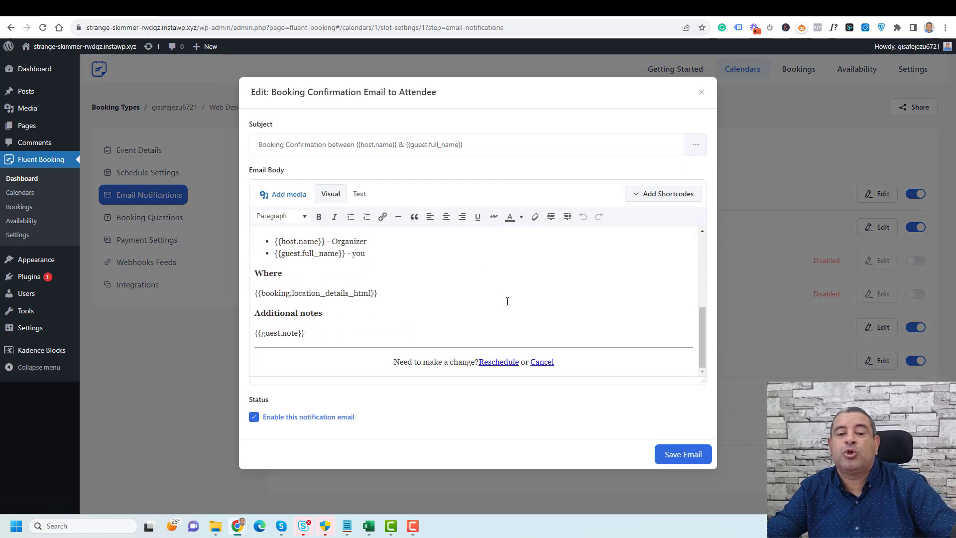
{"action": "scroll", "coordinate": [507, 302], "scroll_direction": "up", "scroll_amount": 5}
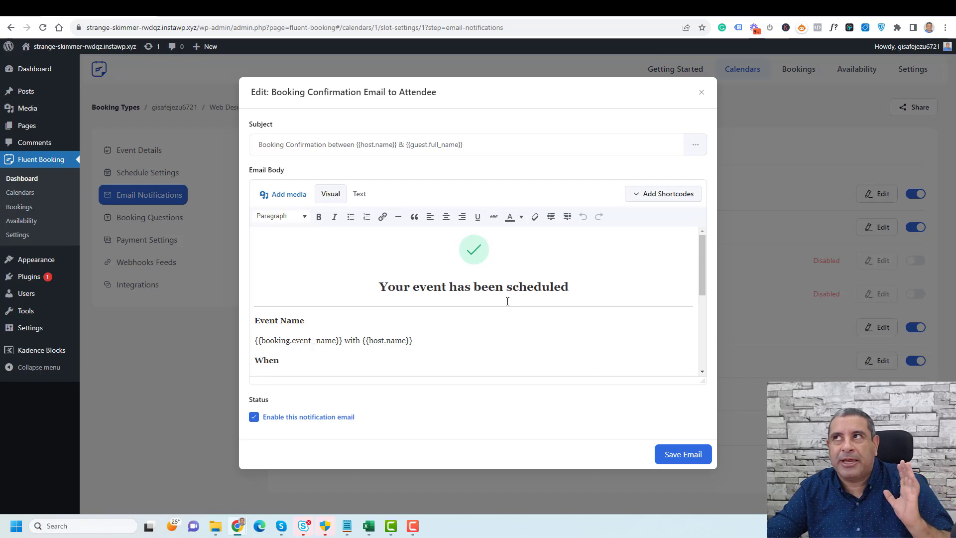
{"action": "left_click", "coordinate": [656, 198]}
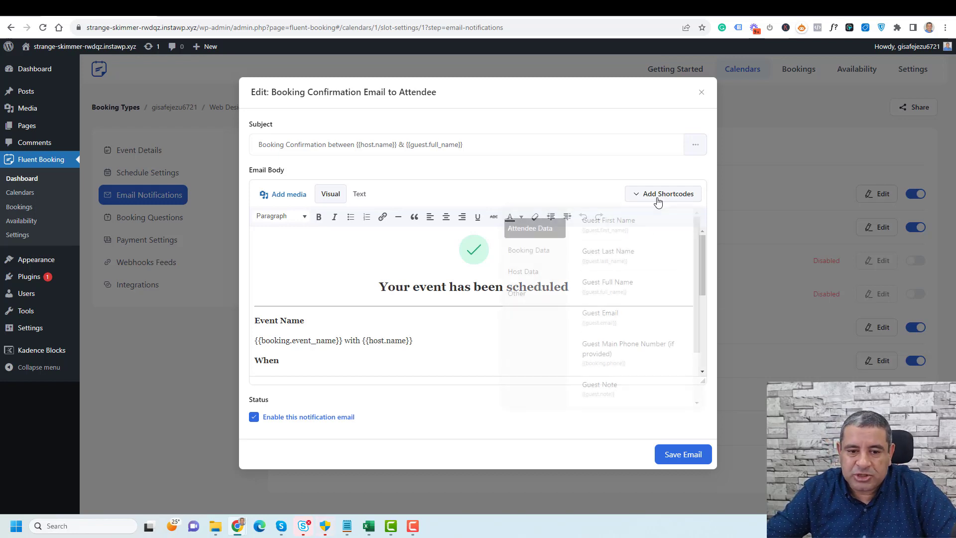
{"action": "left_click", "coordinate": [529, 297]}
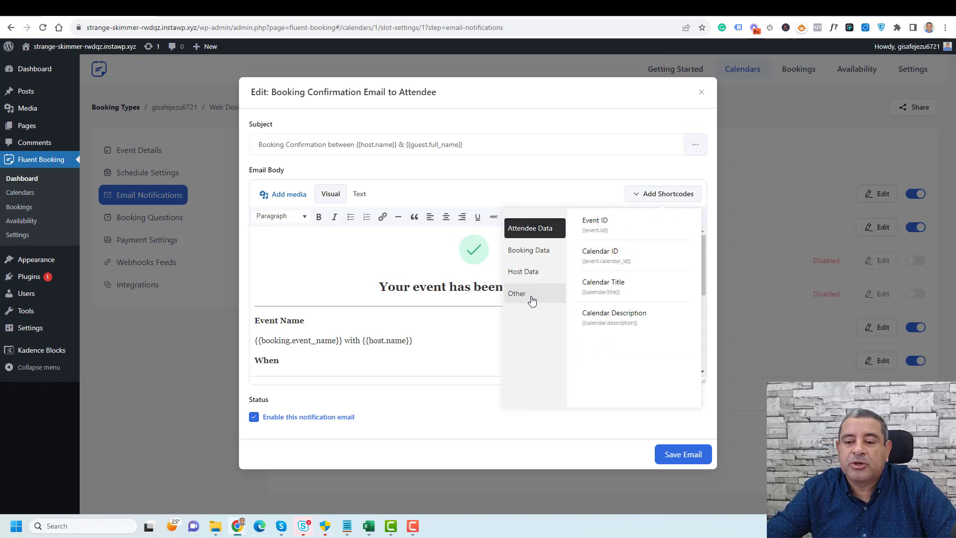
{"action": "left_click", "coordinate": [529, 272]}
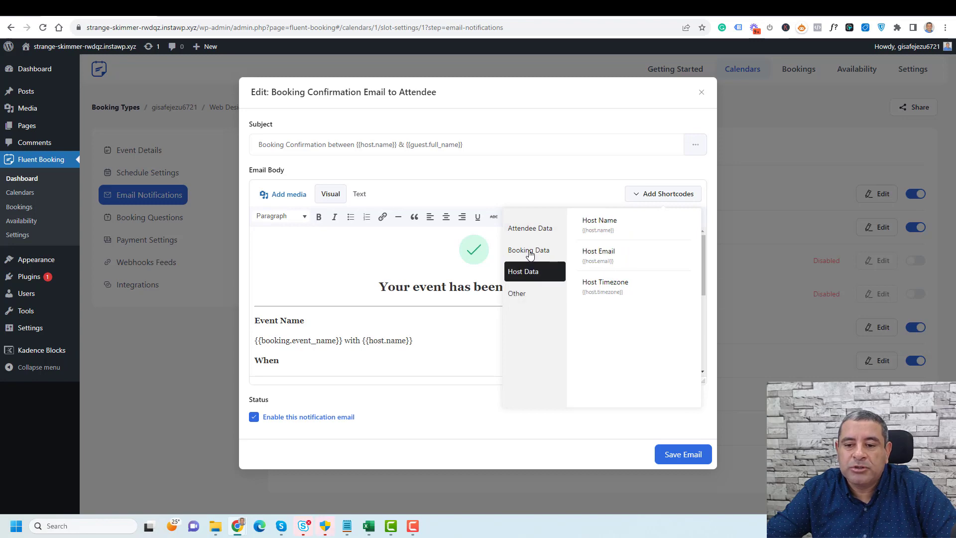
{"action": "left_click", "coordinate": [527, 249]}
{"action": "left_click", "coordinate": [368, 314]}
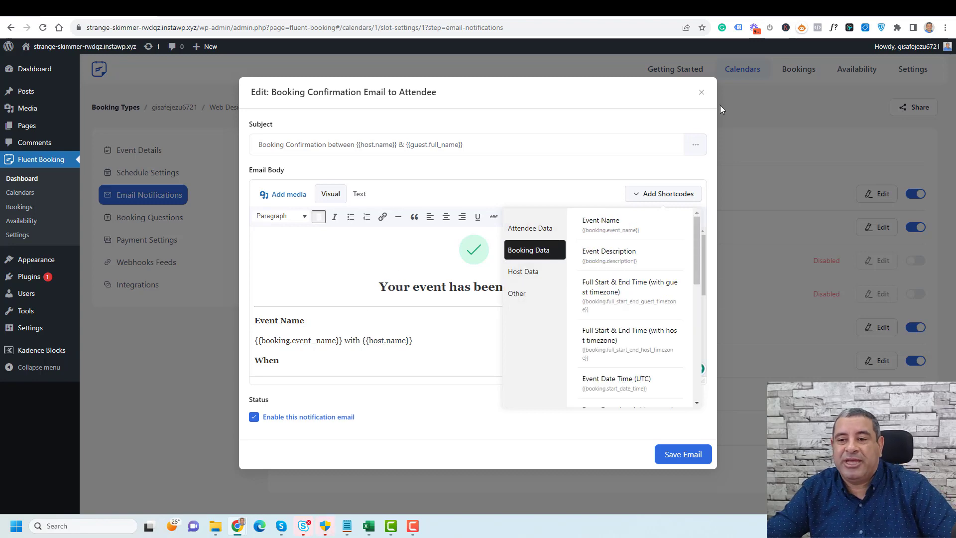
{"action": "left_click", "coordinate": [702, 92]}
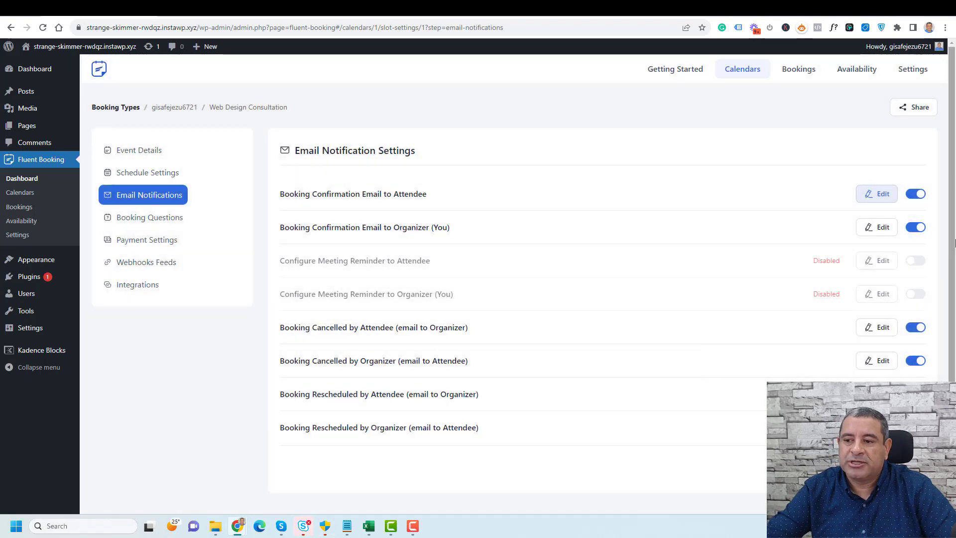
{"action": "left_click", "coordinate": [915, 194]}
{"action": "left_click", "coordinate": [915, 194]}
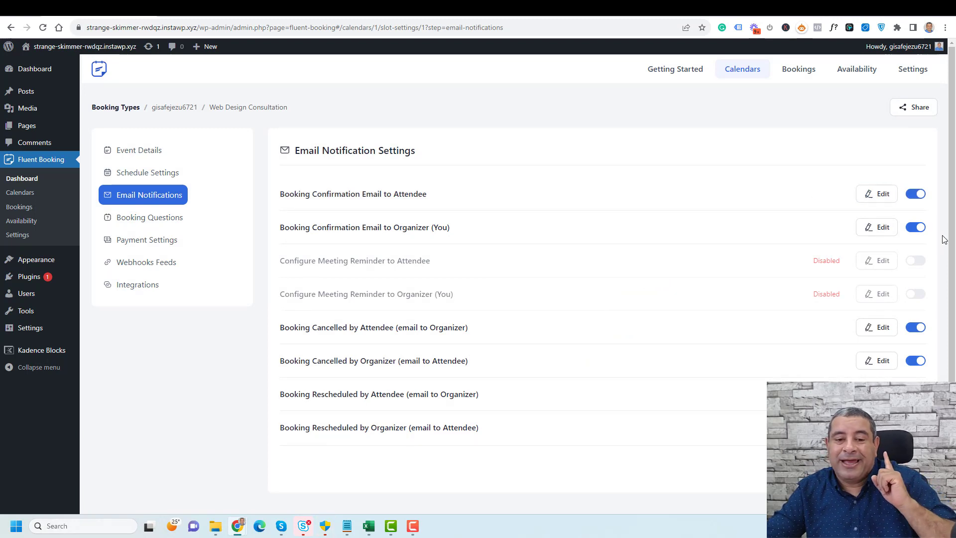
Enable the Meeting Reminder to Attendee notification and open its email down to the timing options
{"action": "scroll", "coordinate": [944, 240], "scroll_direction": "down", "scroll_amount": 1}
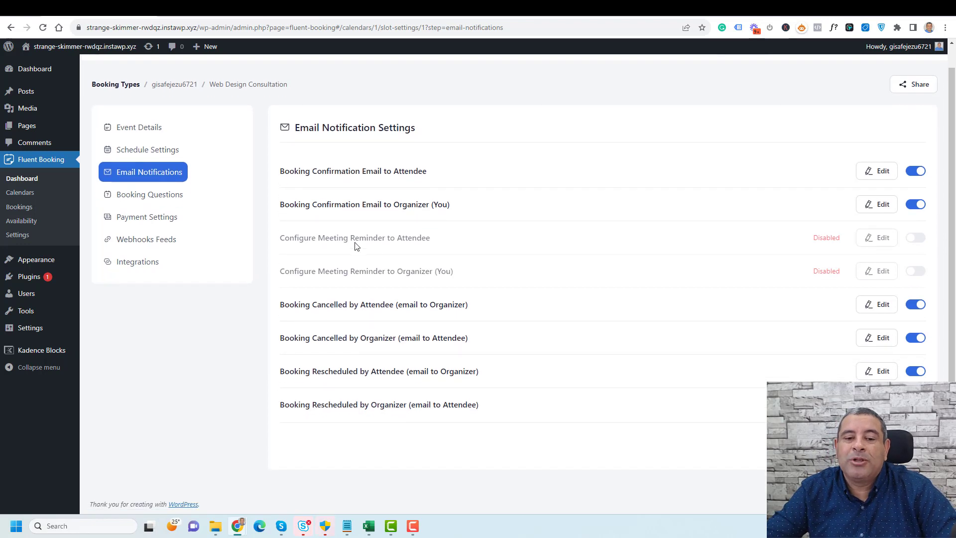
{"action": "left_click", "coordinate": [916, 239]}
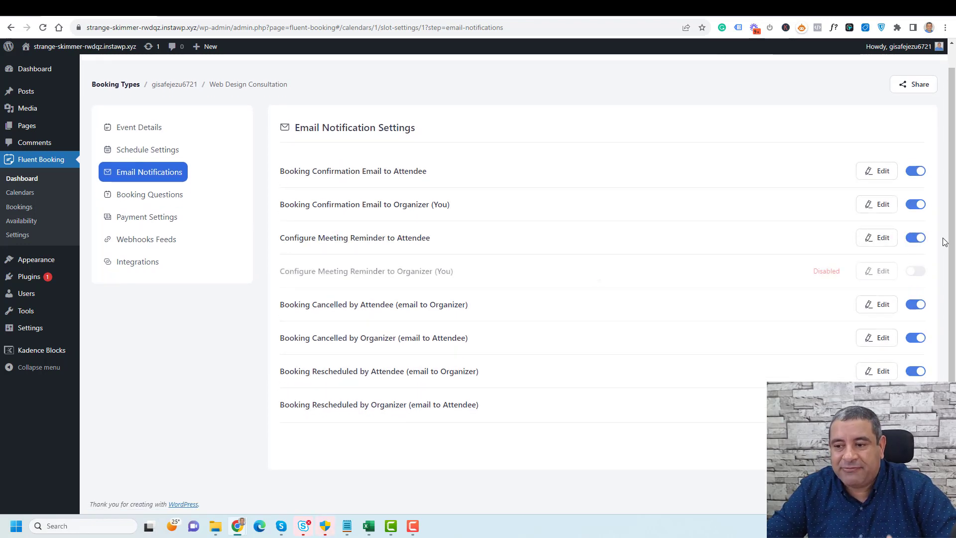
{"action": "left_click", "coordinate": [877, 239]}
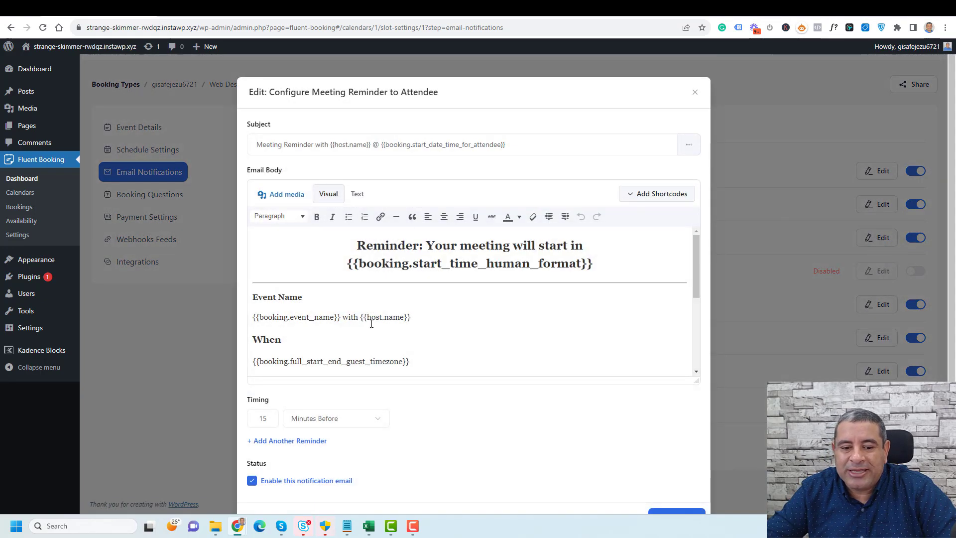
{"action": "scroll", "coordinate": [372, 324], "scroll_direction": "down", "scroll_amount": 5}
{"action": "scroll", "coordinate": [439, 400], "scroll_direction": "down", "scroll_amount": 1}
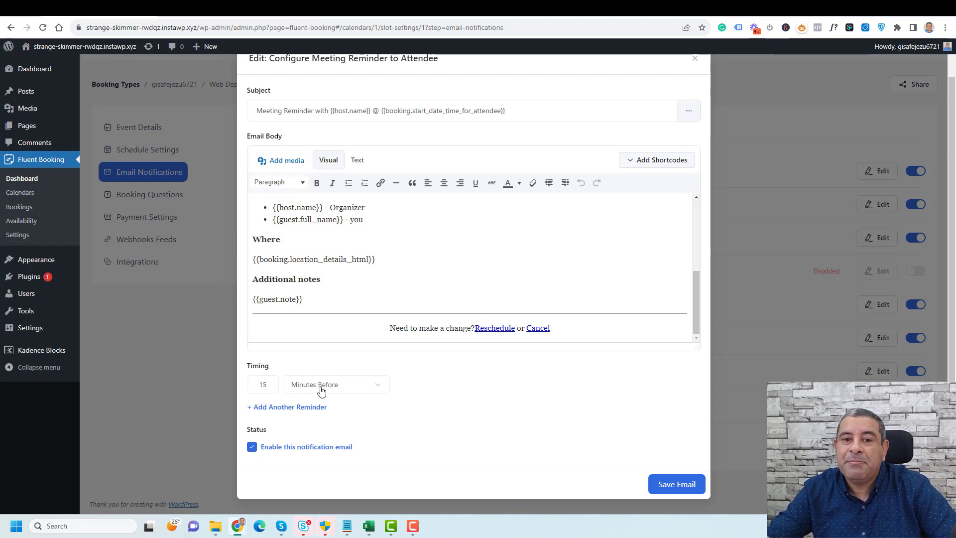
Add a second attendee reminder timed 1 day before the meeting and save the email
{"action": "left_click", "coordinate": [311, 407]}
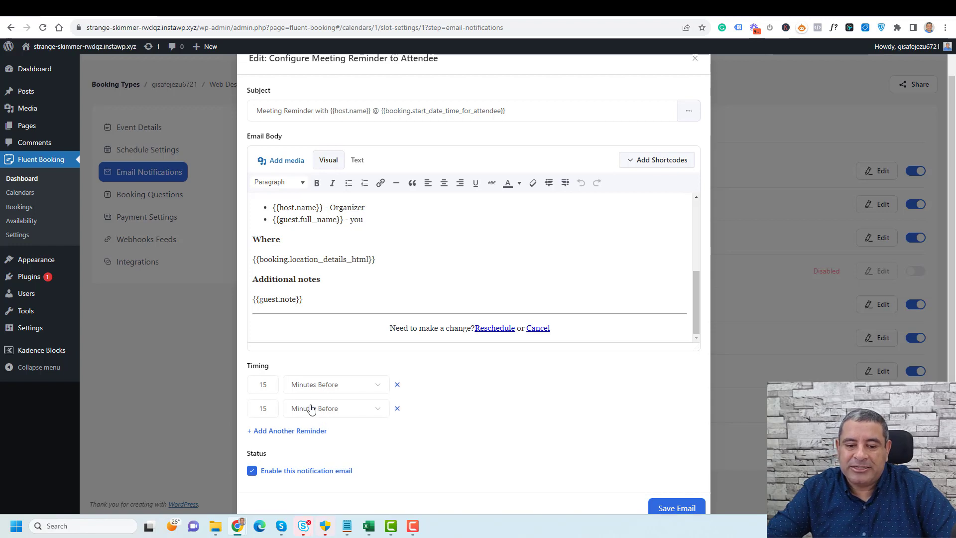
{"action": "double_click", "coordinate": [258, 410]}
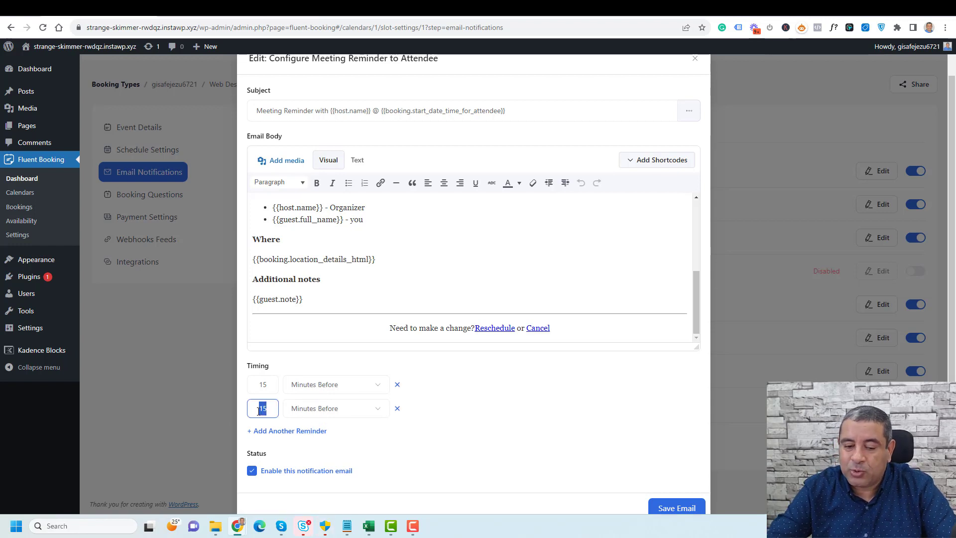
{"action": "type", "text": "1"}
{"action": "left_click", "coordinate": [359, 415]}
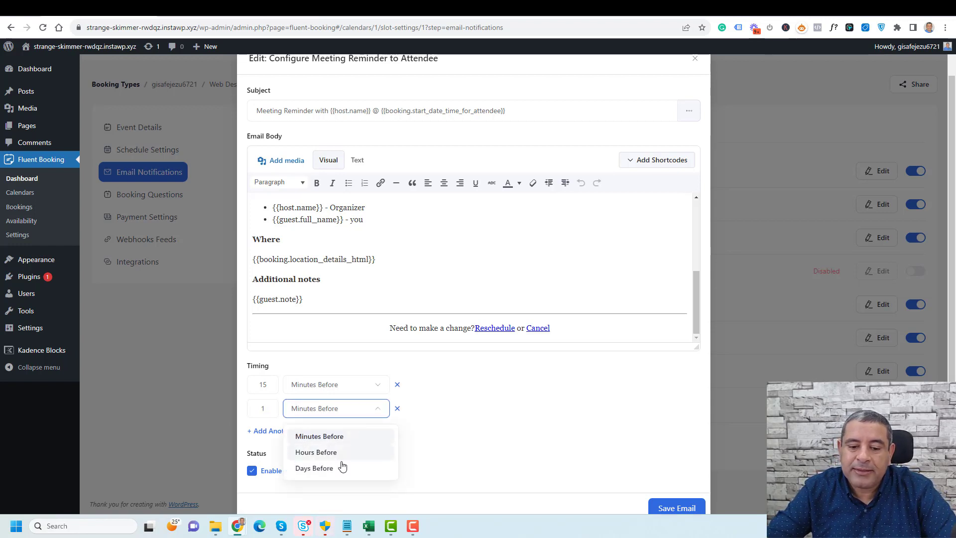
{"action": "left_click", "coordinate": [341, 464]}
{"action": "left_click", "coordinate": [657, 506]}
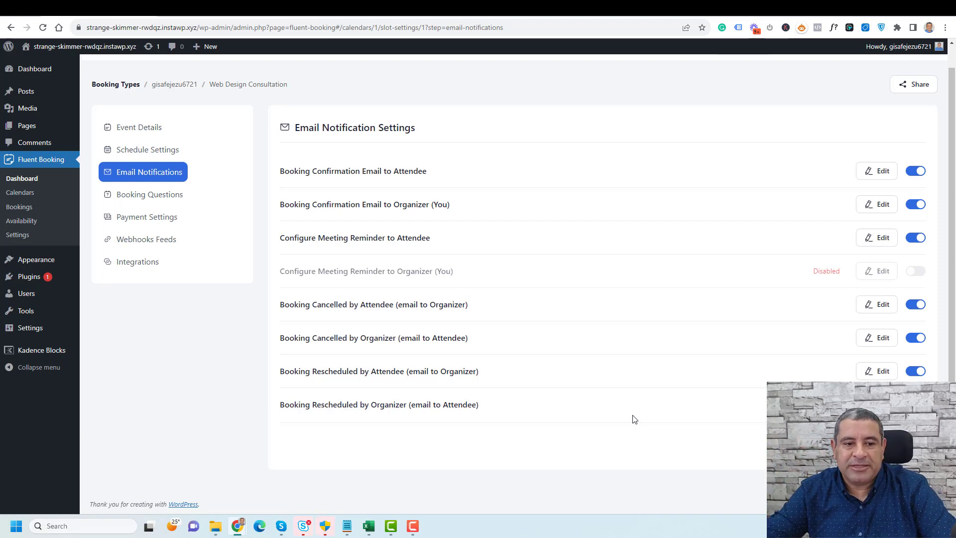
Review the event's Booking Questions, Payment Settings, Integrations and Webhooks Feeds sections
{"action": "left_click", "coordinate": [156, 195]}
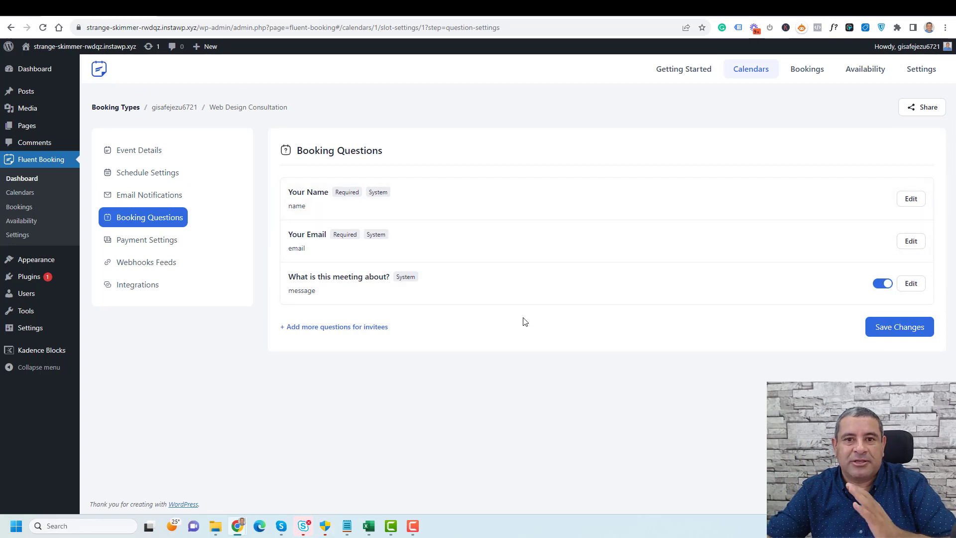
{"action": "left_click", "coordinate": [170, 246]}
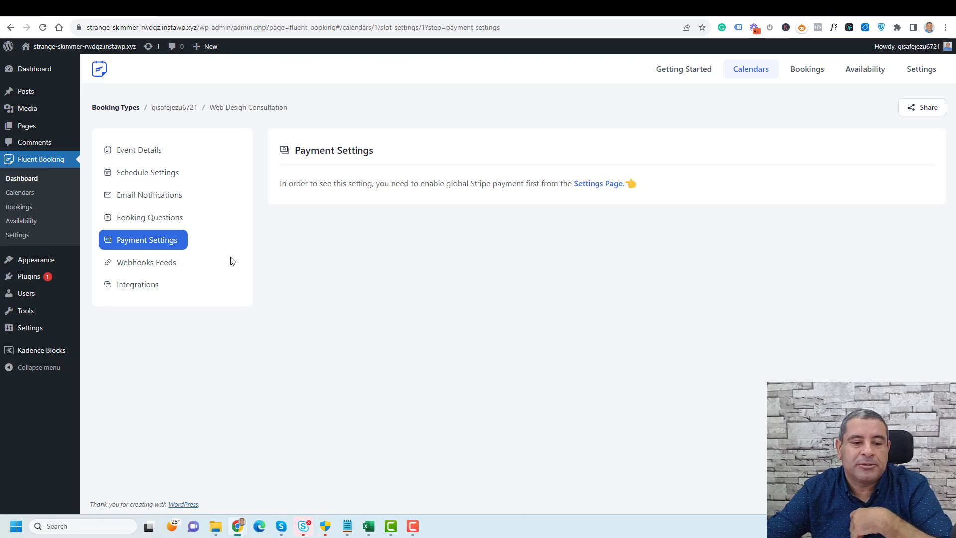
{"action": "left_click", "coordinate": [154, 290]}
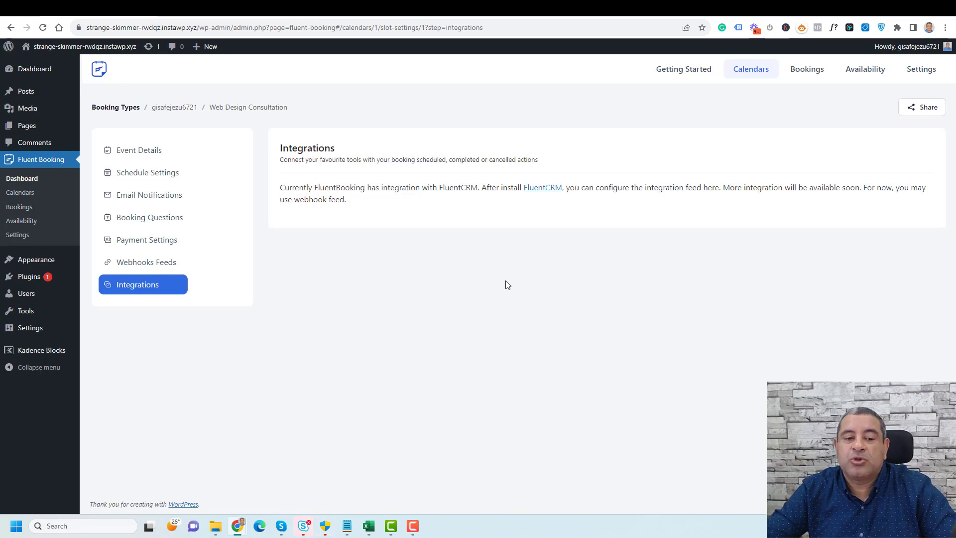
{"action": "left_click", "coordinate": [134, 263]}
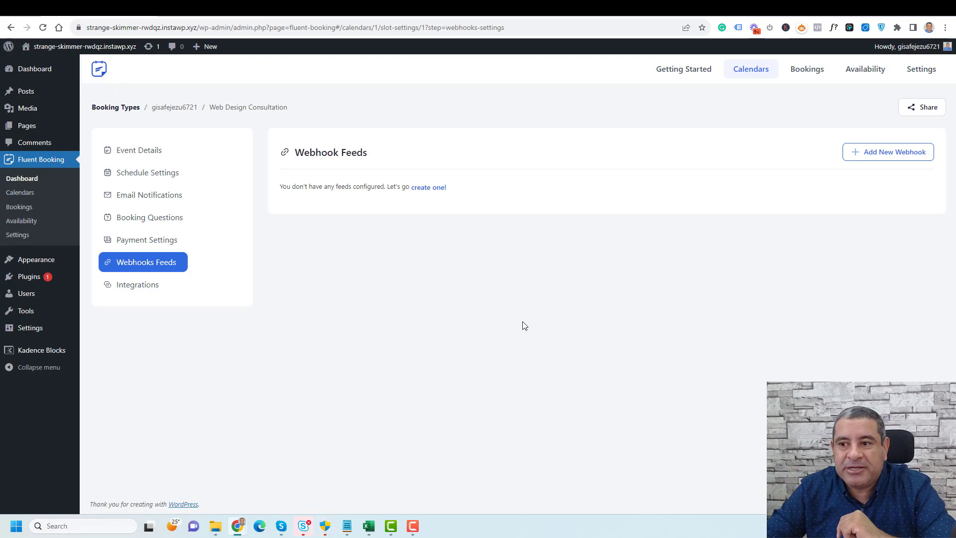
Examine the Shortcode, Landing Page and Add to Block sharing options for the Web Design Consultation event
{"action": "left_click", "coordinate": [922, 108]}
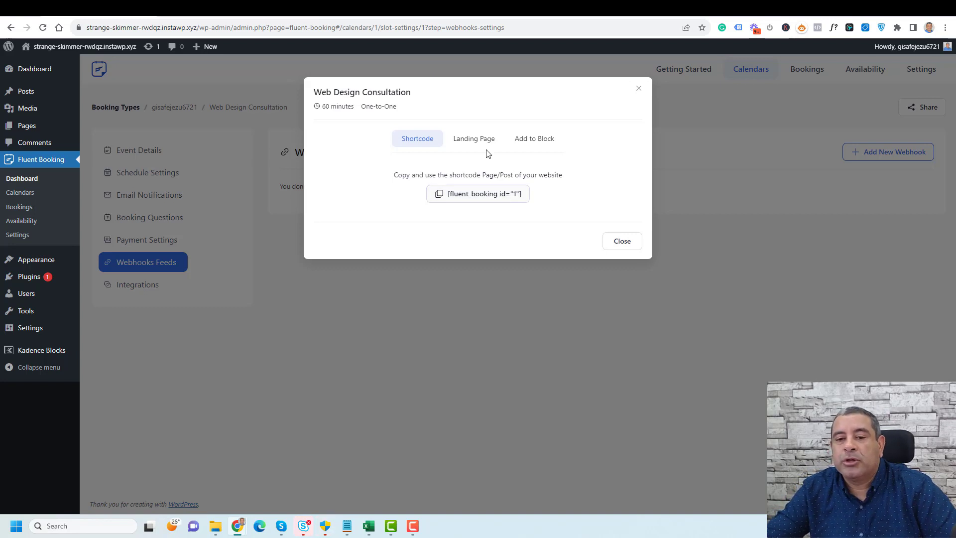
{"action": "left_click", "coordinate": [477, 138]}
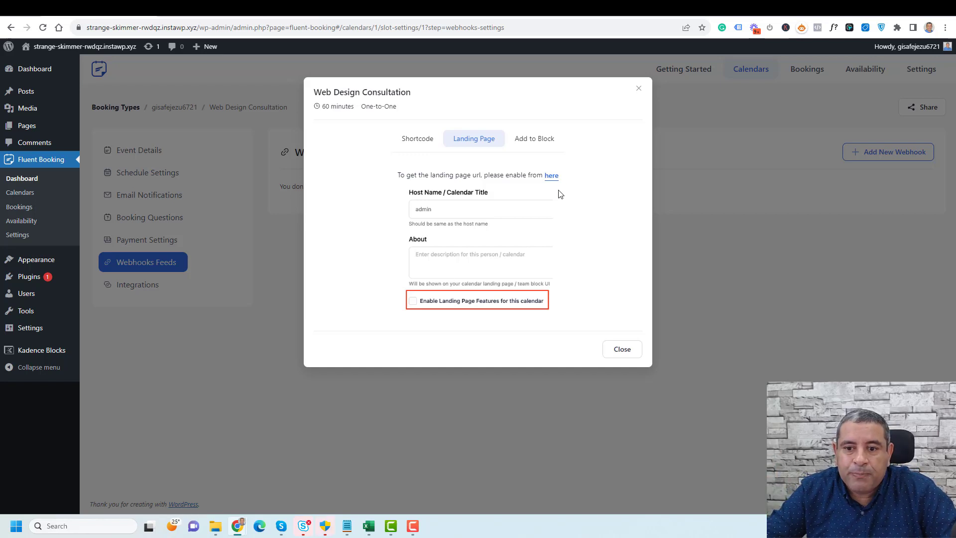
{"action": "left_click", "coordinate": [542, 143]}
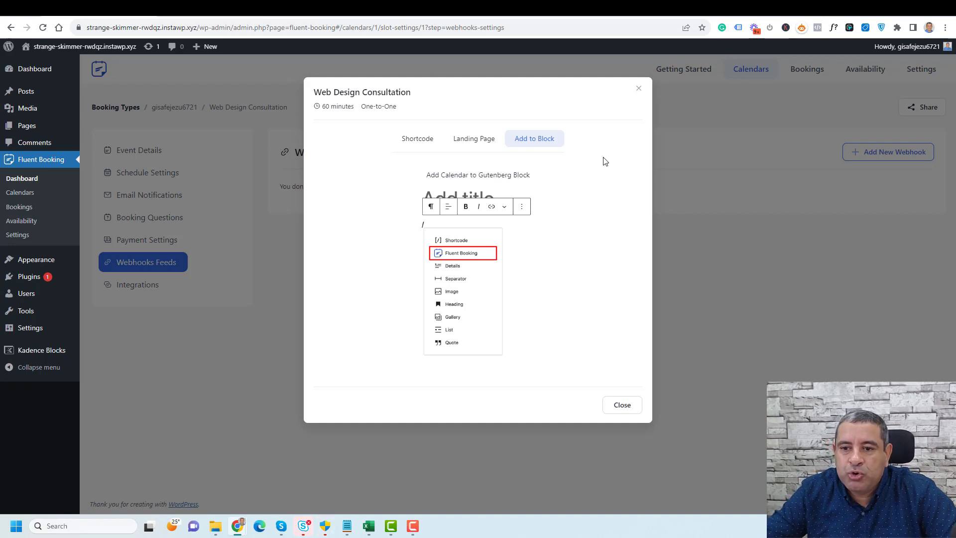
{"action": "left_click", "coordinate": [616, 410]}
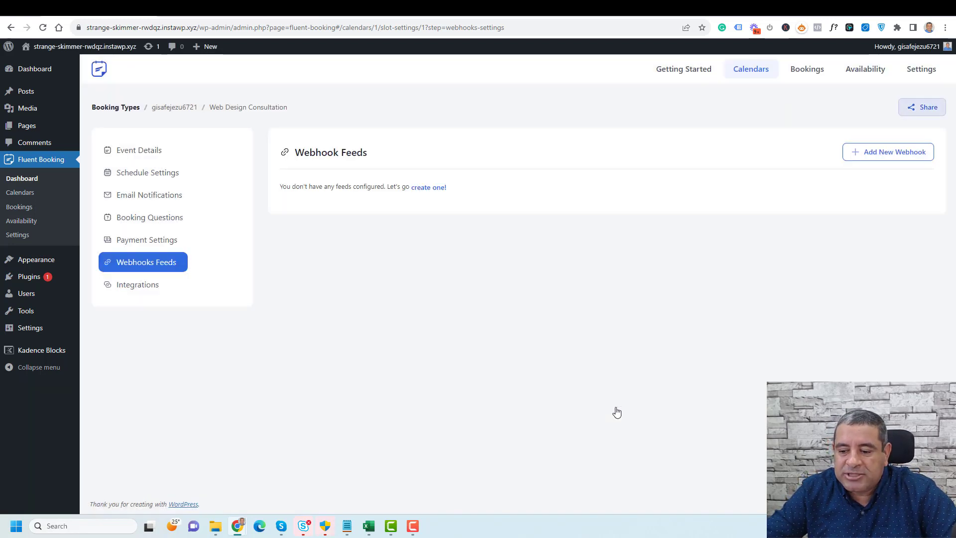
Create a new WordPress page titled Booking
{"action": "mouse_move", "coordinate": [36, 132]}
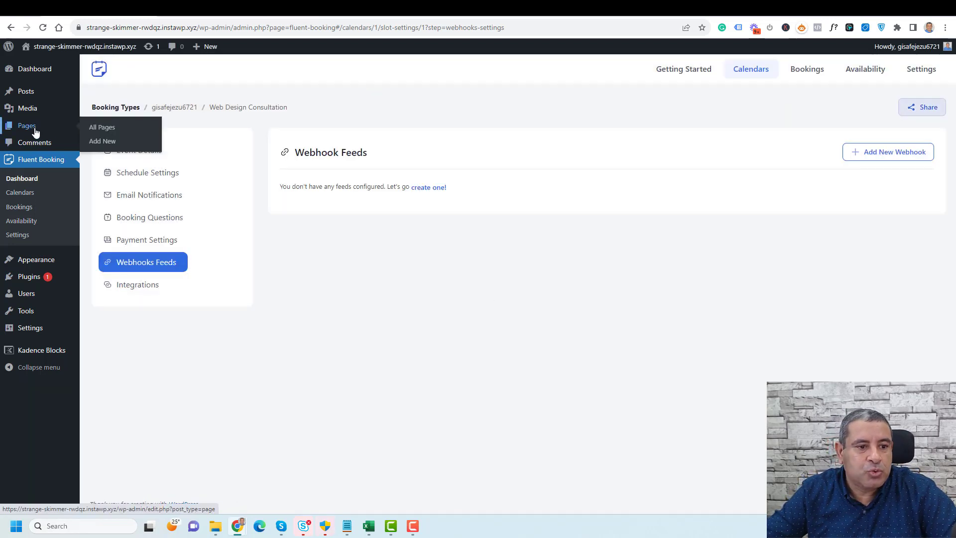
{"action": "right_click", "coordinate": [101, 139]}
{"action": "key", "text": "Escape"}
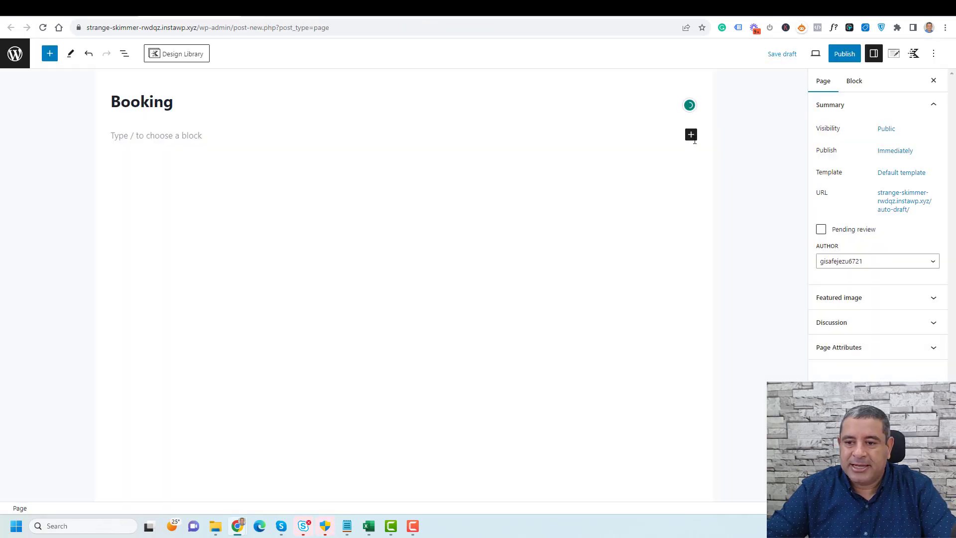
Insert a Fluent Booking block into the Booking page and set its slot to Web Design Consultation
{"action": "left_click", "coordinate": [691, 135]}
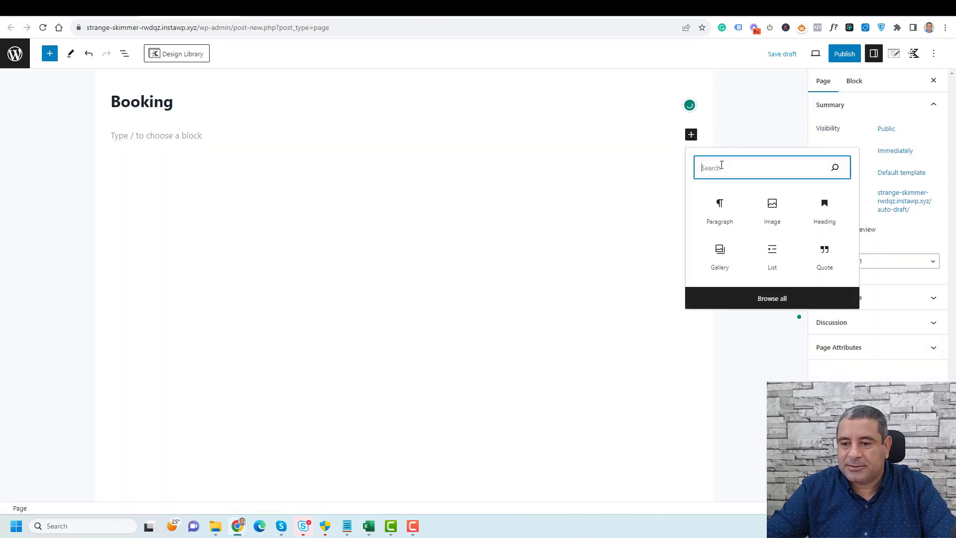
{"action": "type", "text": "flue"}
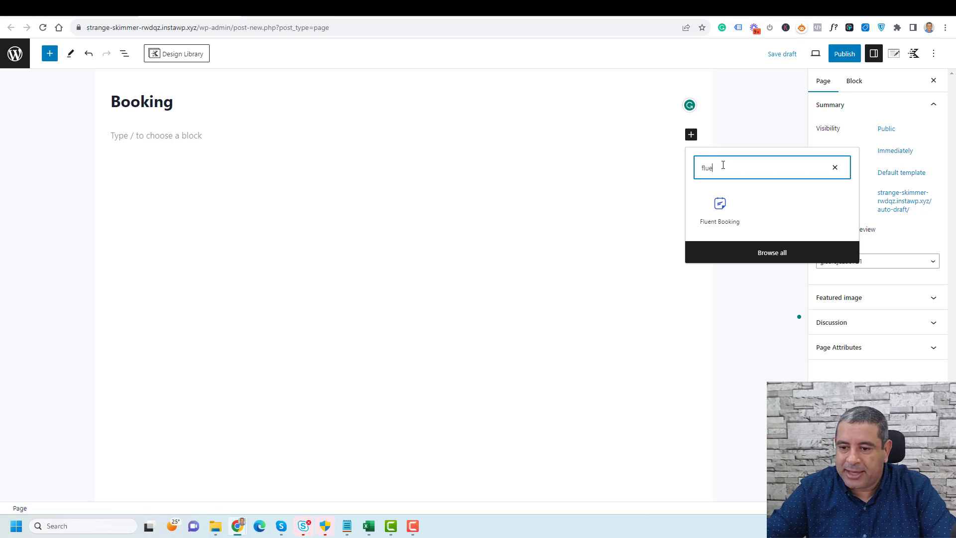
{"action": "left_click", "coordinate": [719, 219]}
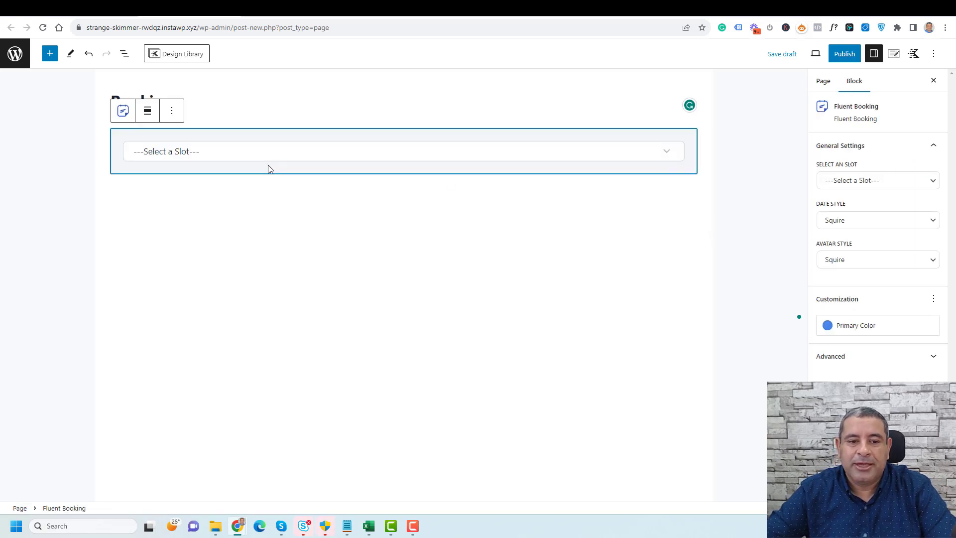
{"action": "left_click", "coordinate": [267, 150]}
{"action": "left_click", "coordinate": [247, 198]}
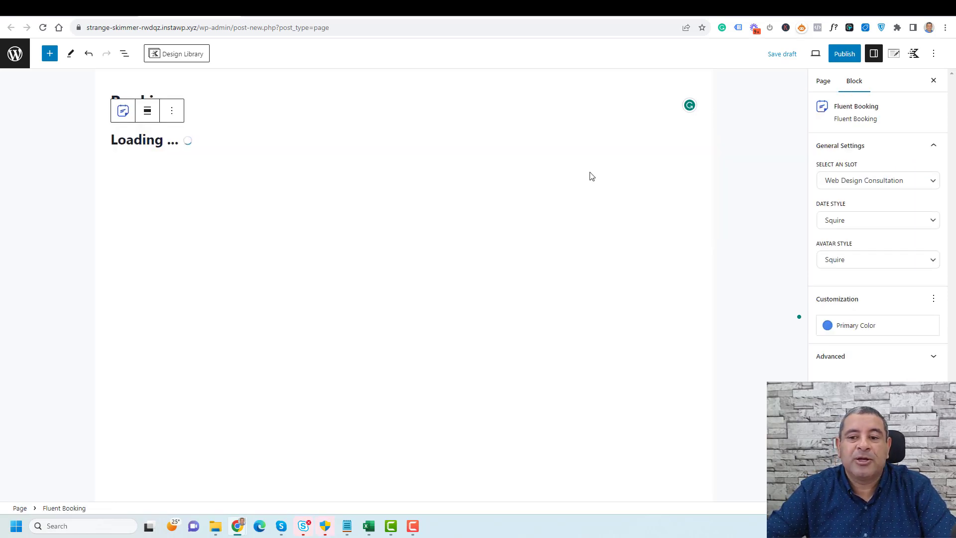
{"action": "left_click", "coordinate": [722, 195]}
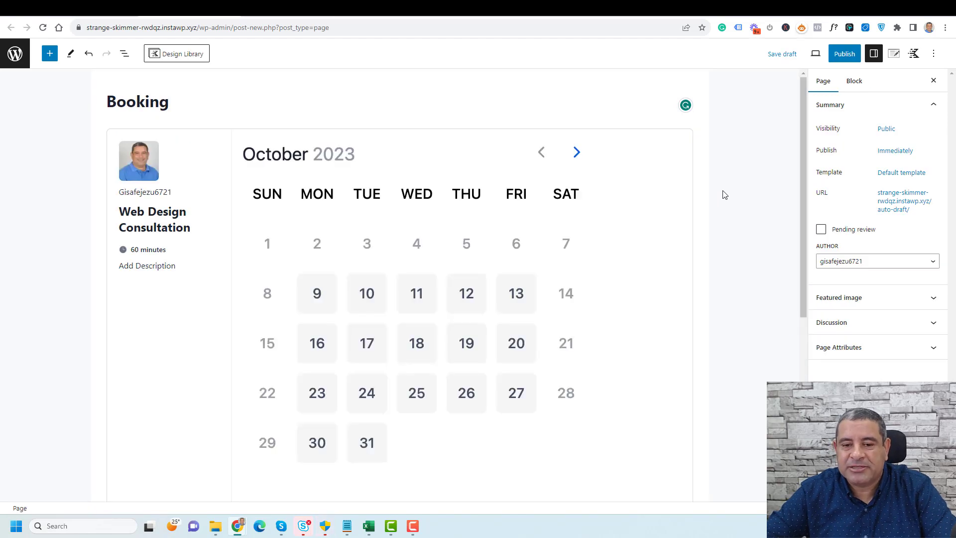
Publish the Booking page and open the live page to check the embedded booking calendar
{"action": "left_click", "coordinate": [847, 55]}
{"action": "left_click", "coordinate": [852, 54]}
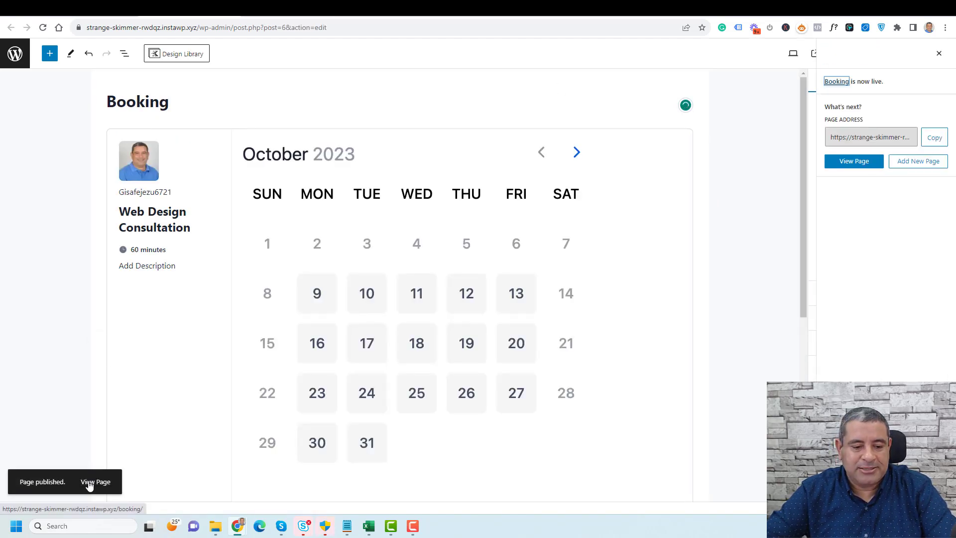
{"action": "right_click", "coordinate": [92, 481]}
{"action": "left_click", "coordinate": [140, 340]}
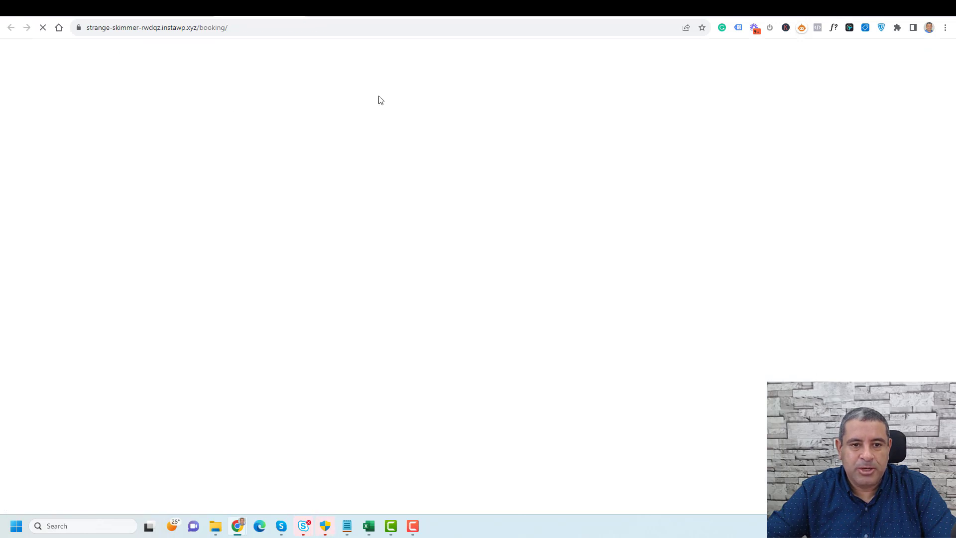
{"action": "scroll", "coordinate": [754, 297], "scroll_direction": "down", "scroll_amount": 3}
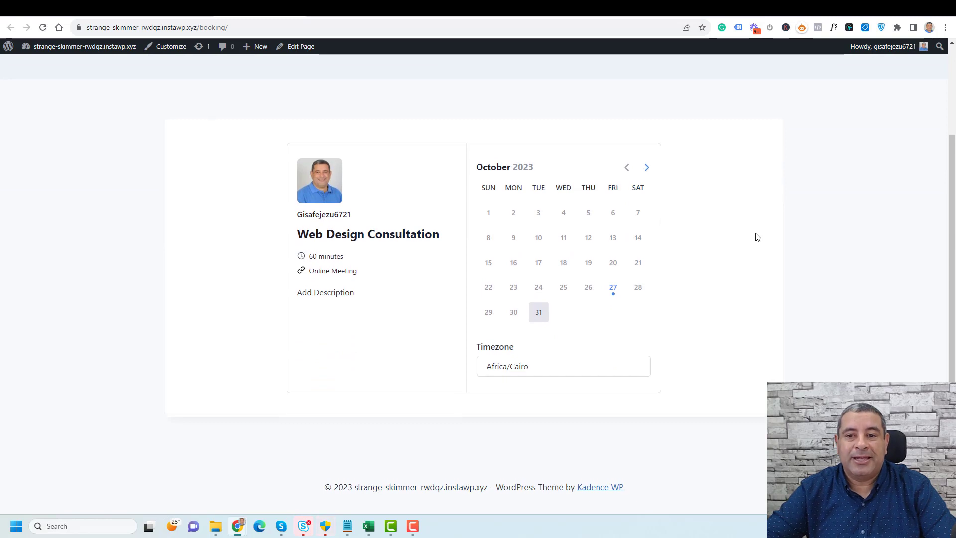
{"action": "scroll", "coordinate": [757, 237], "scroll_direction": "up", "scroll_amount": 3}
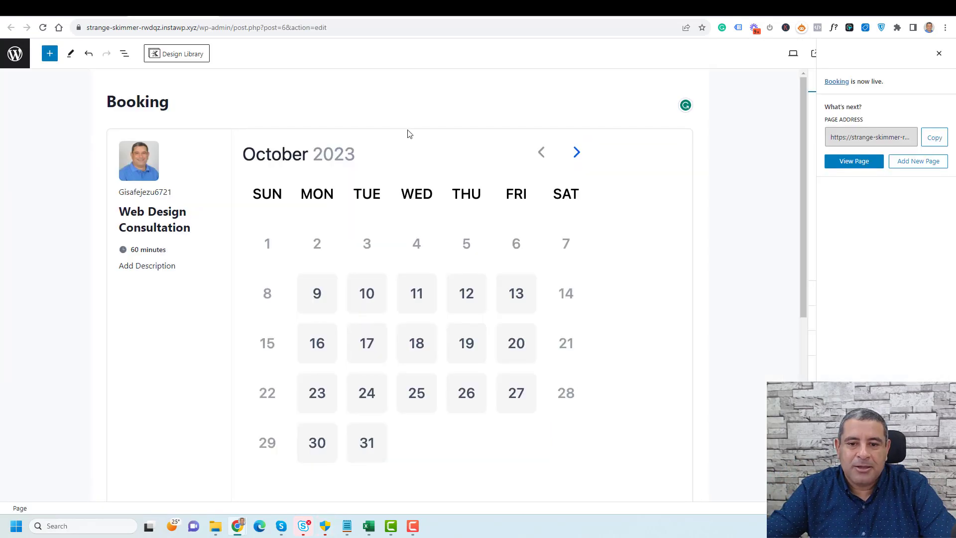
Add a paragraph reading "Choose Your Time Here" before the Fluent Booking block
{"action": "left_click", "coordinate": [408, 131]}
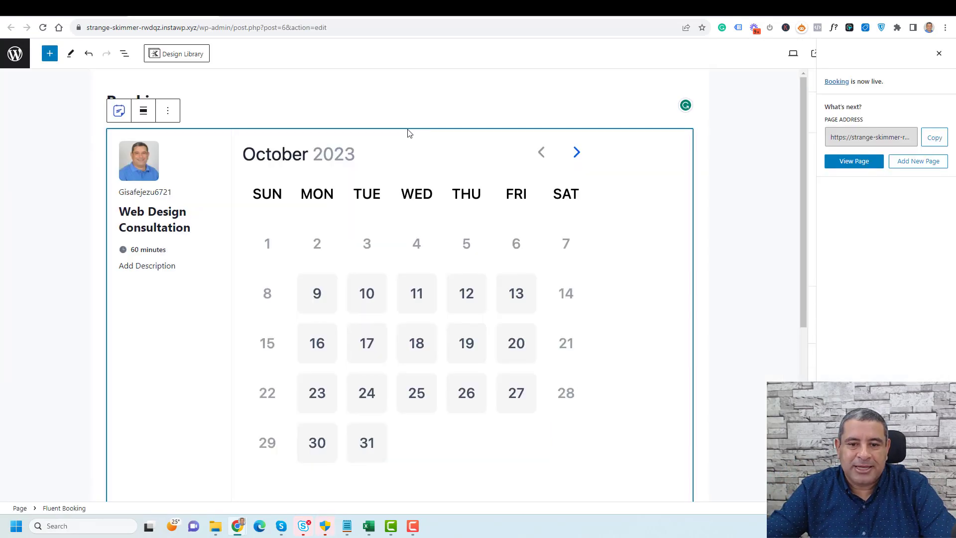
{"action": "left_click", "coordinate": [168, 110]}
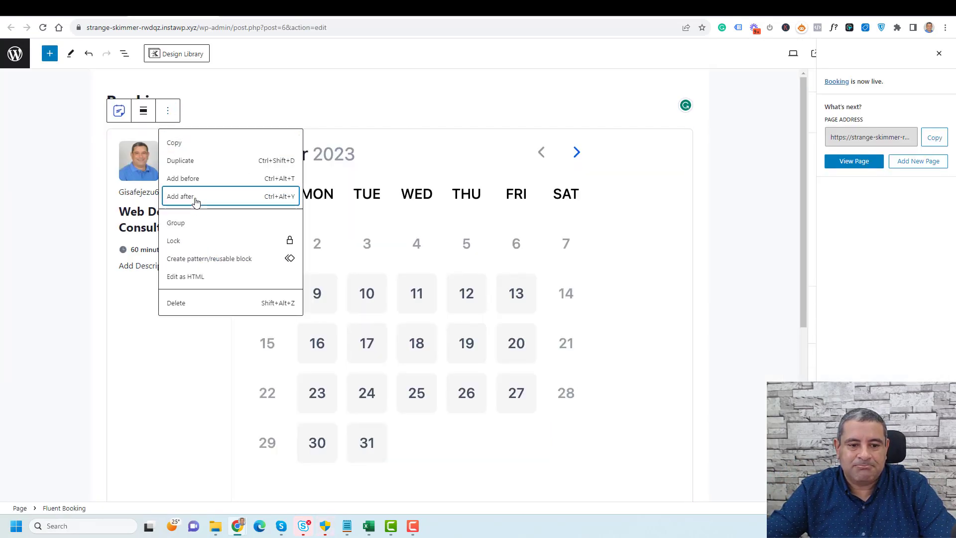
{"action": "left_click", "coordinate": [197, 181]}
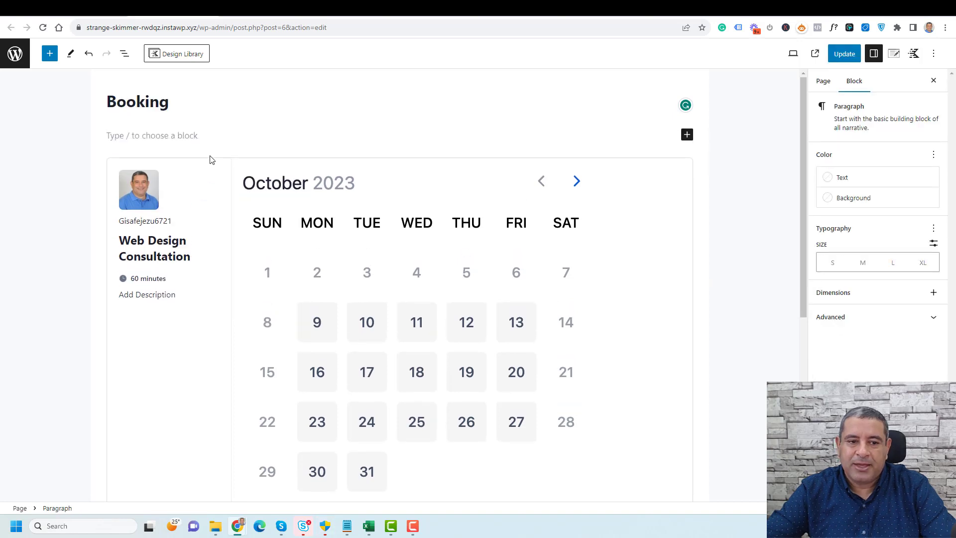
{"action": "mouse_move", "coordinate": [210, 159]}
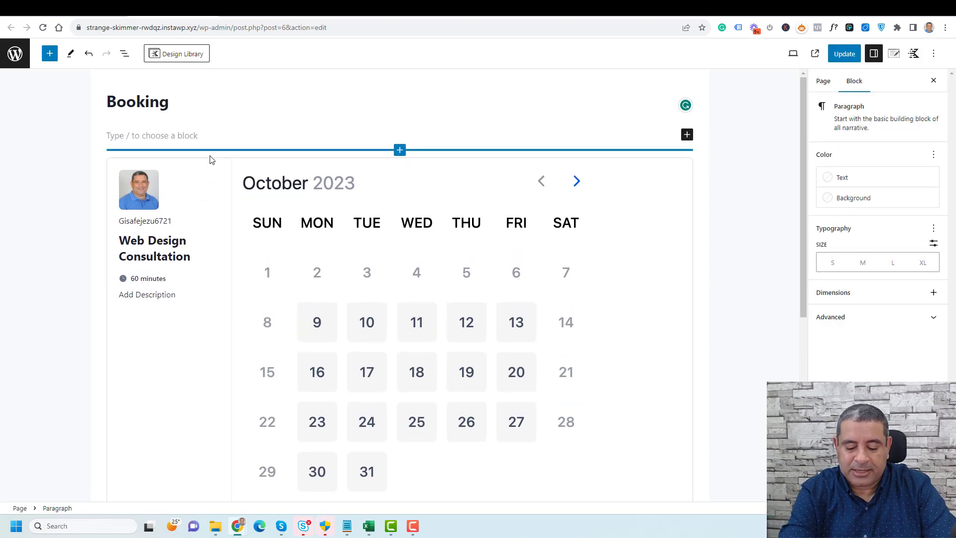
{"action": "type", "text": "Choo"}
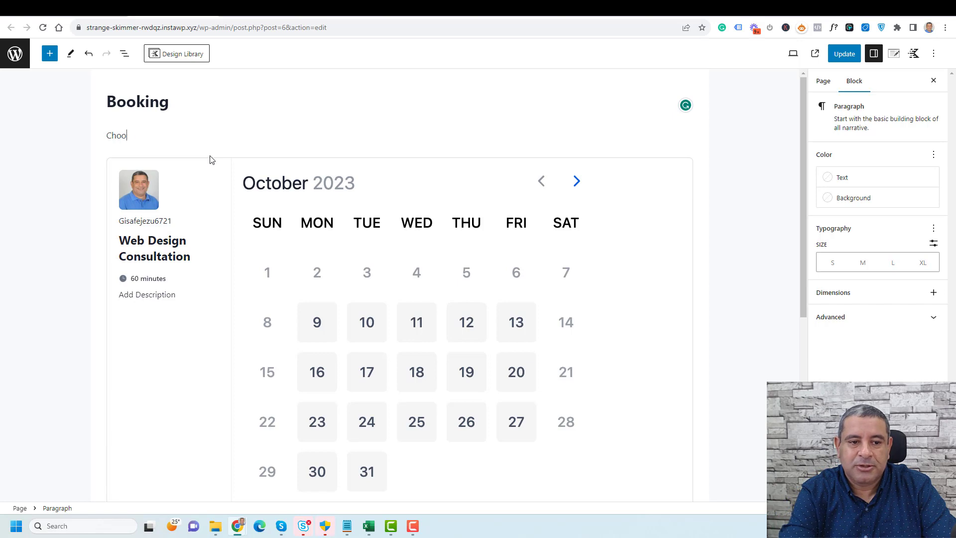
{"action": "type", "text": "se Your T"}
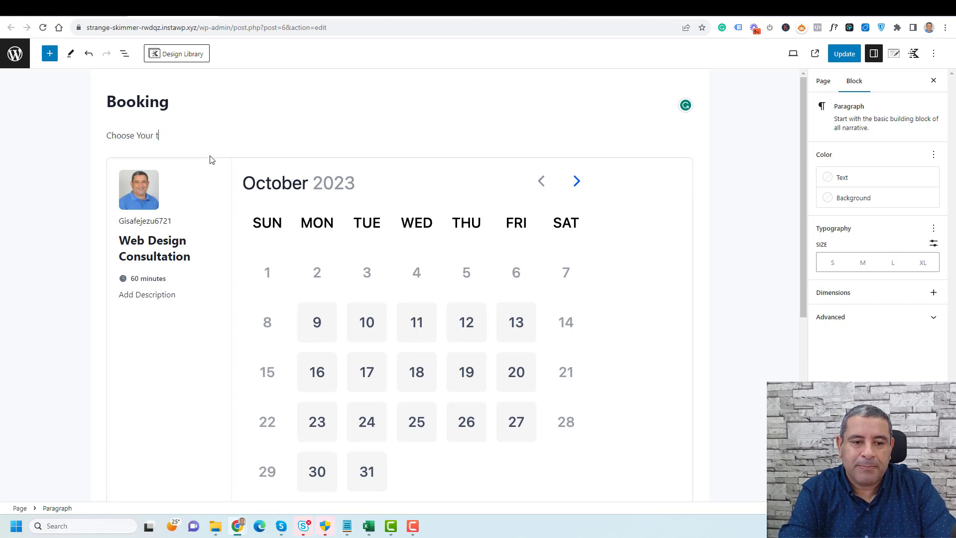
{"action": "type", "text": "ime Here"}
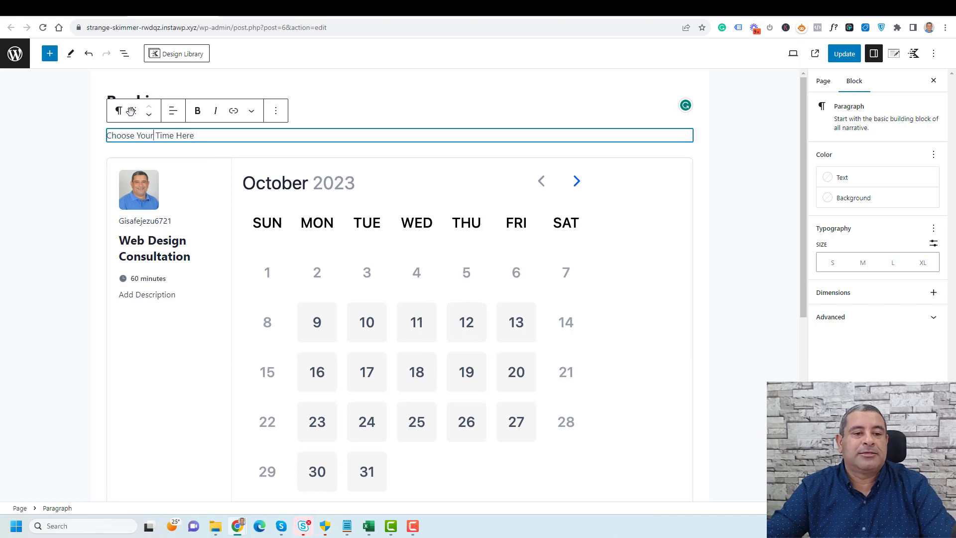
Transform the "Choose Your Time Here" paragraph into a heading and align its text to the center
{"action": "left_click", "coordinate": [119, 111]}
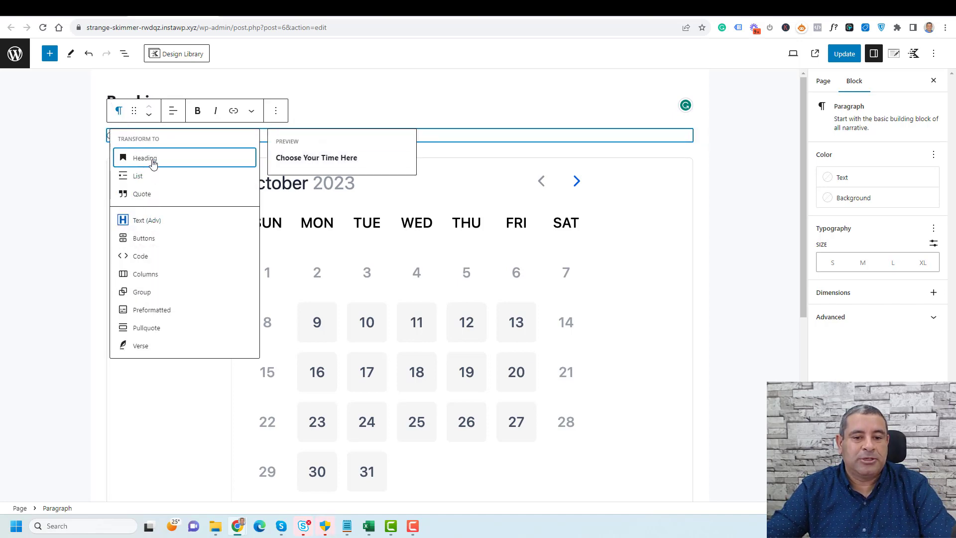
{"action": "left_click", "coordinate": [151, 159]}
{"action": "left_click", "coordinate": [210, 110]}
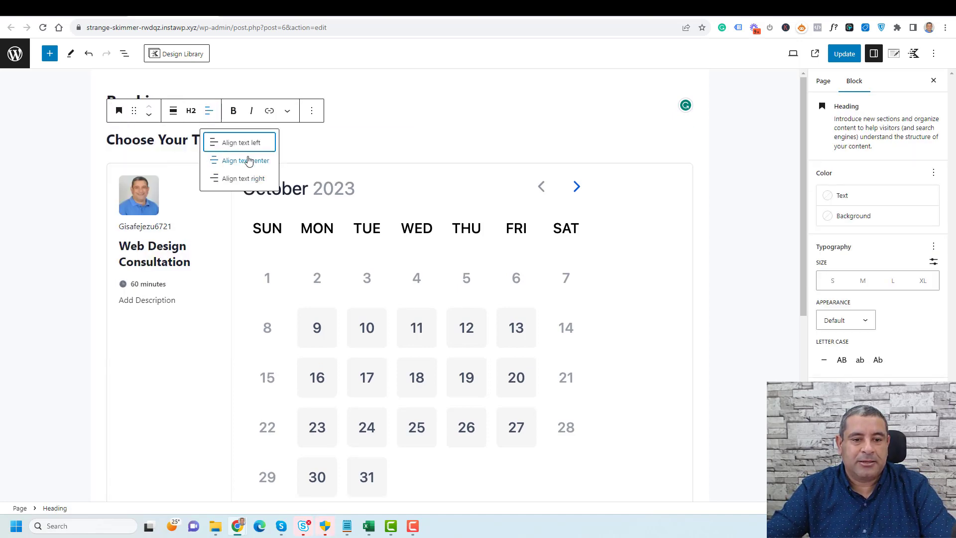
{"action": "left_click", "coordinate": [248, 159]}
Disable the page title in the Booking page's settings and update the page
{"action": "left_click", "coordinate": [894, 53]}
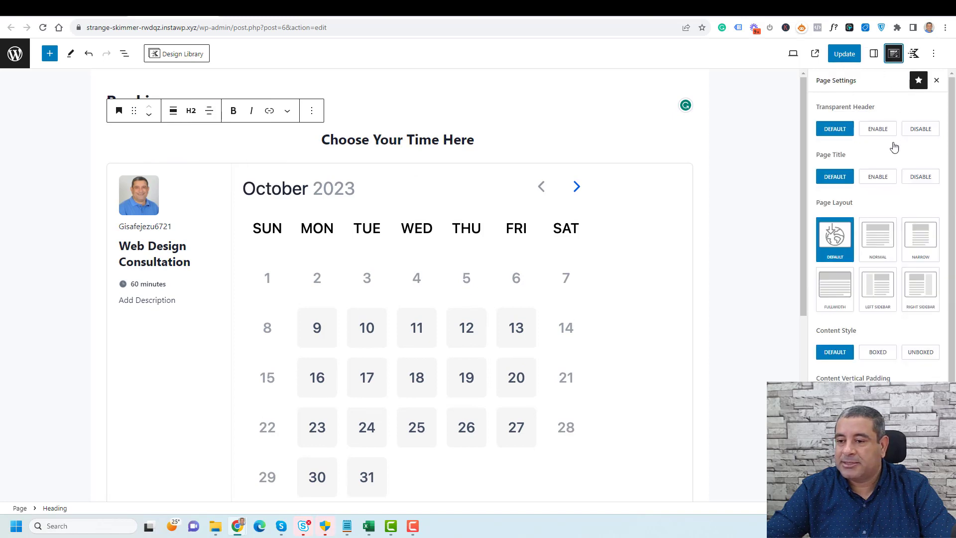
{"action": "left_click", "coordinate": [923, 177]}
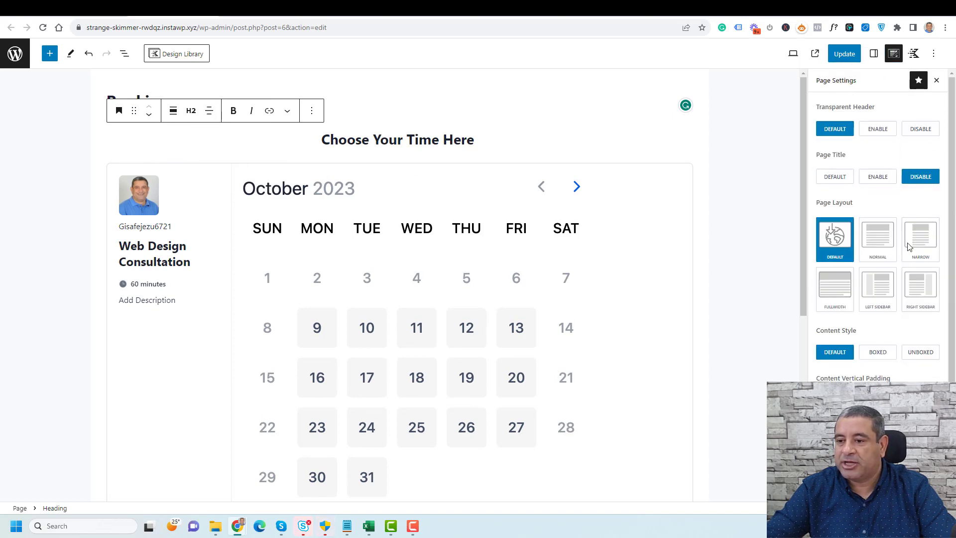
{"action": "scroll", "coordinate": [909, 247], "scroll_direction": "down", "scroll_amount": 1}
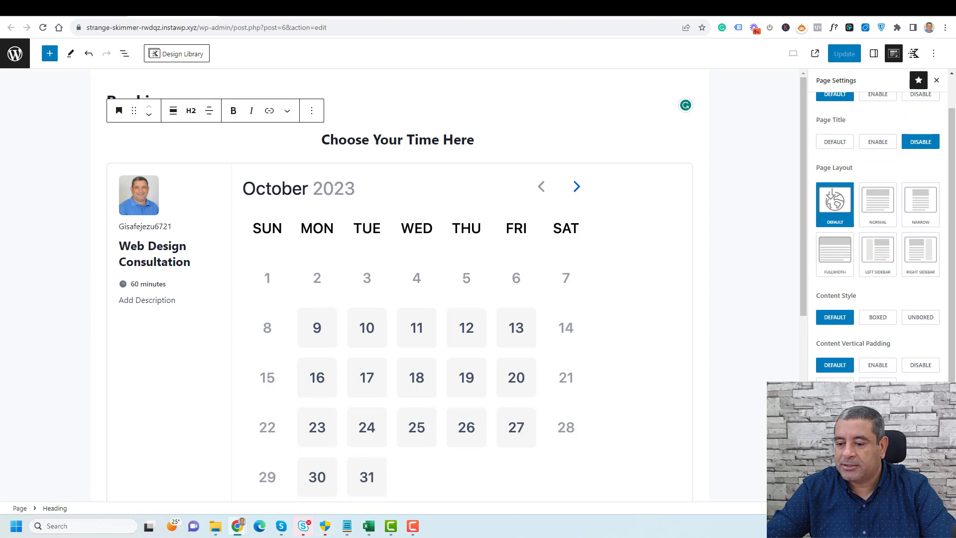
{"action": "left_click", "coordinate": [851, 54]}
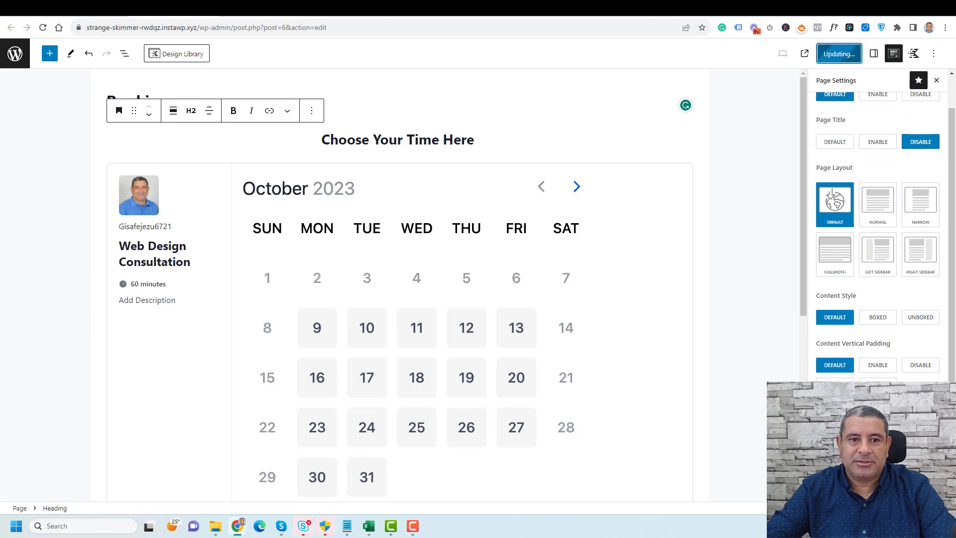
Open the live Booking page and choose the October 31, 10:00 AM slot, continuing to the details form
{"action": "right_click", "coordinate": [92, 481]}
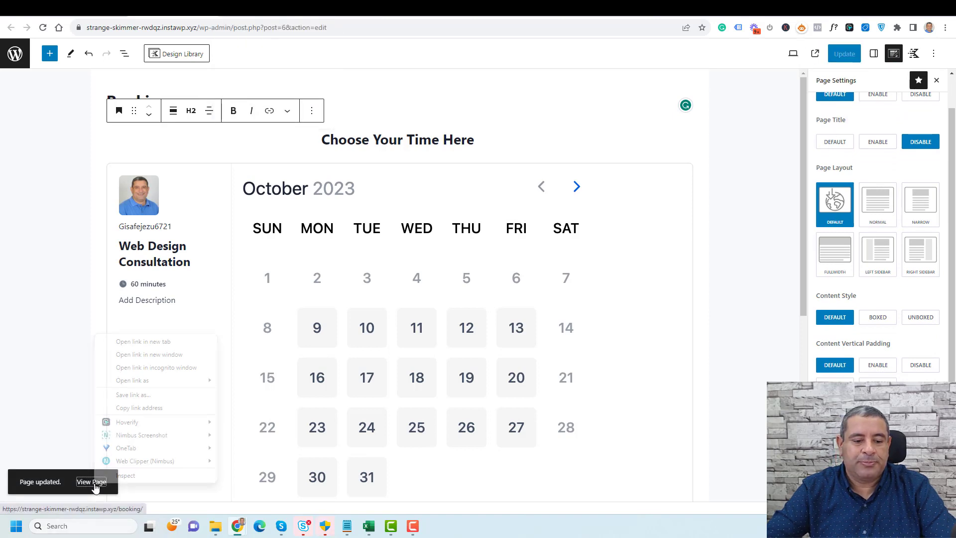
{"action": "left_click", "coordinate": [145, 353]}
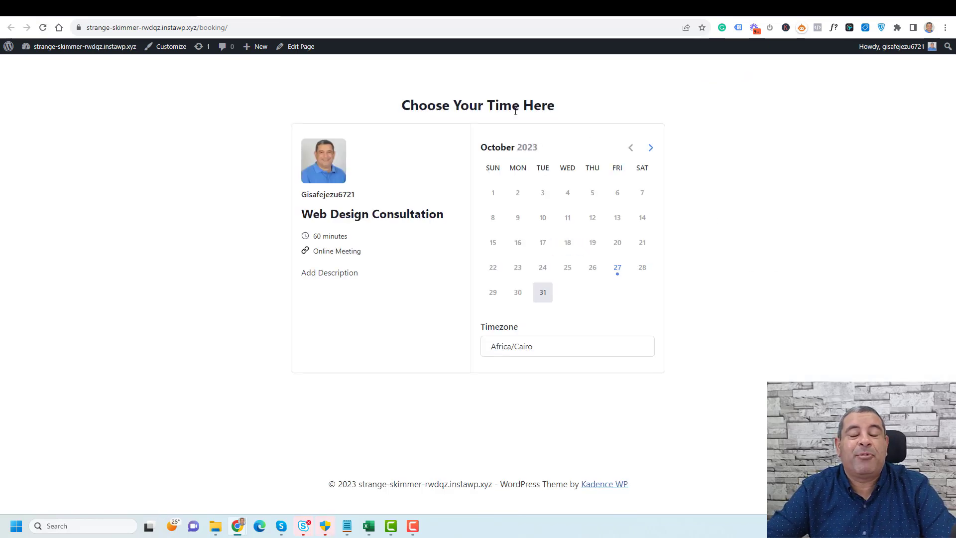
{"action": "left_click", "coordinate": [547, 297]}
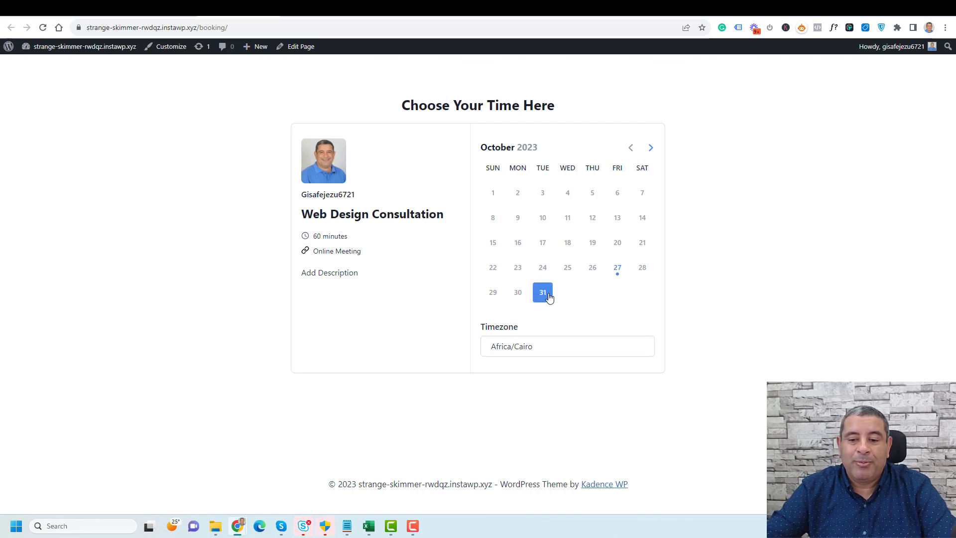
{"action": "left_click", "coordinate": [628, 215]}
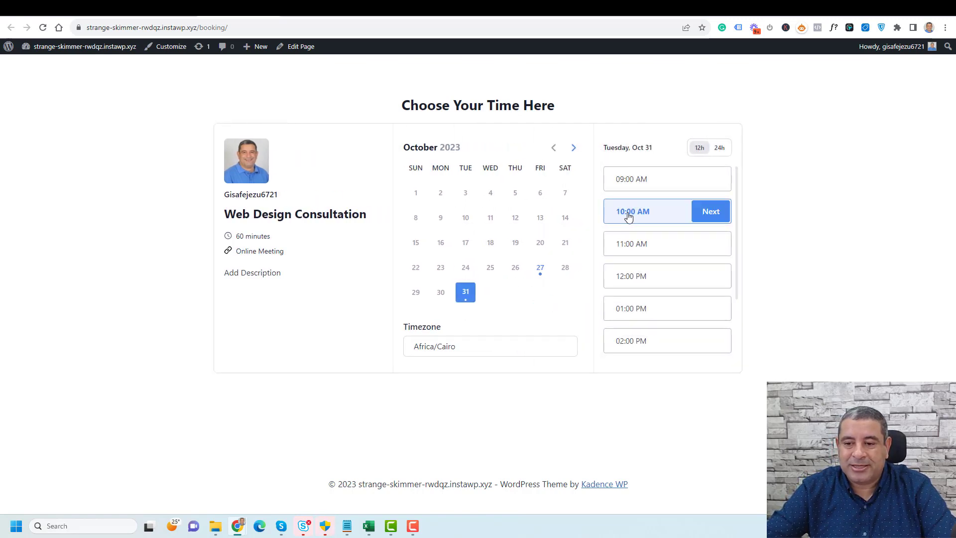
{"action": "left_click", "coordinate": [711, 212]}
Enter the invitee's name and the meeting message "ADS", and schedule the meeting
{"action": "double_click", "coordinate": [480, 202]}
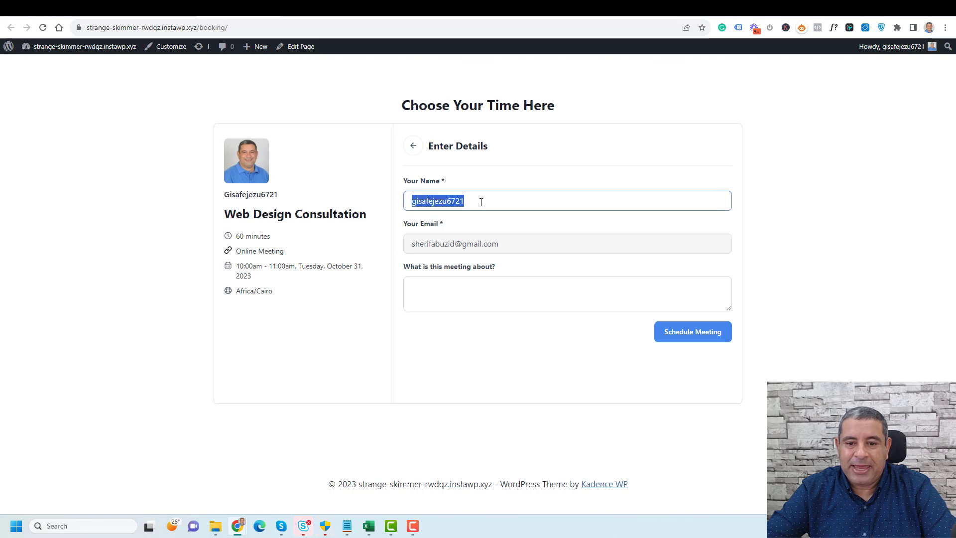
{"action": "type", "text": "SHERIF"}
{"action": "key", "text": "Tab"}
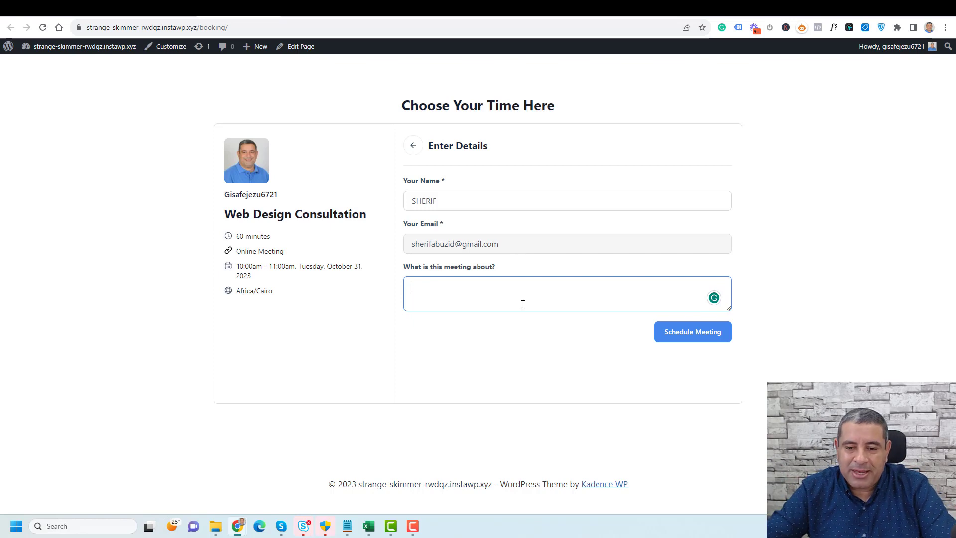
{"action": "type", "text": "ADS"}
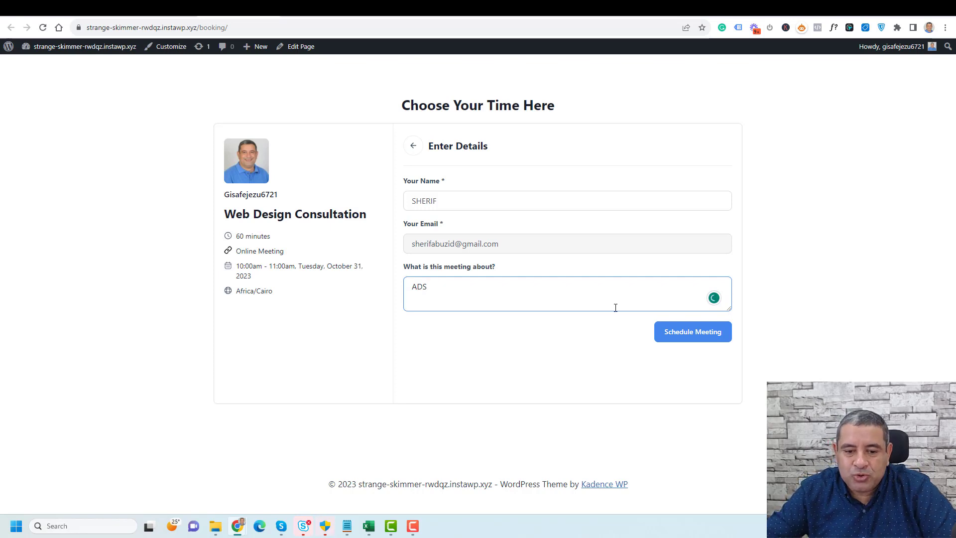
{"action": "left_click", "coordinate": [674, 332]}
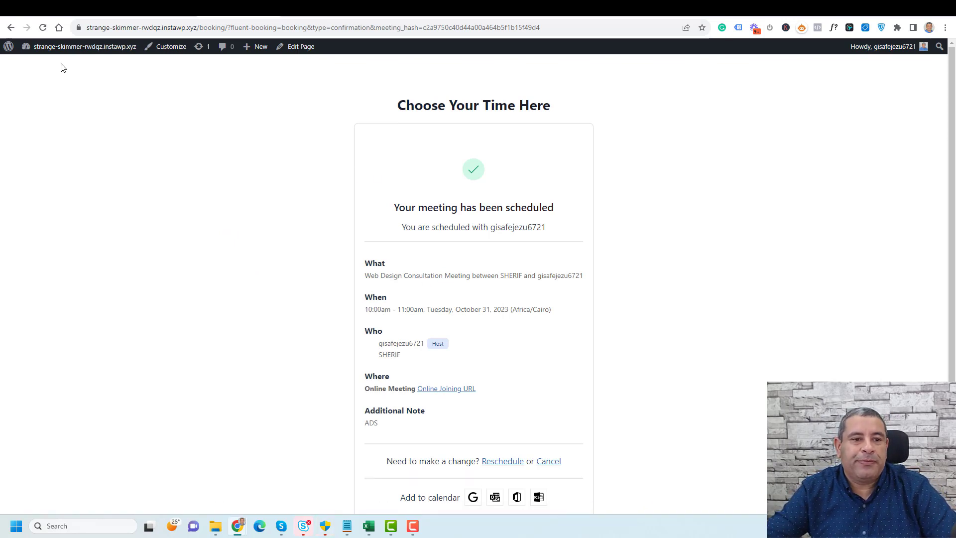
Review the Fluent Booking dashboard in the WordPress admin and open the upcoming Web Design Consultation booking's details
{"action": "mouse_move", "coordinate": [67, 47]}
{"action": "left_click", "coordinate": [47, 64]}
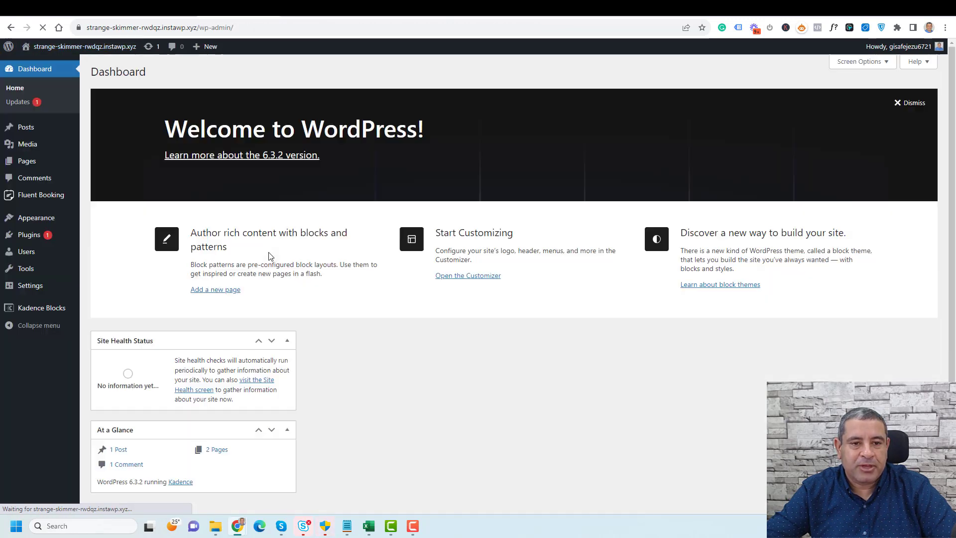
{"action": "mouse_move", "coordinate": [45, 200]}
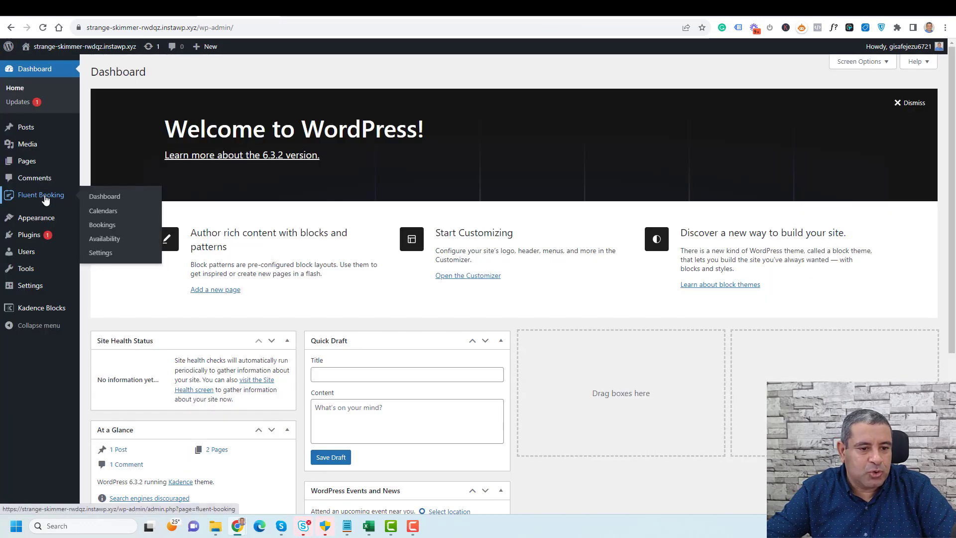
{"action": "left_click", "coordinate": [102, 196]}
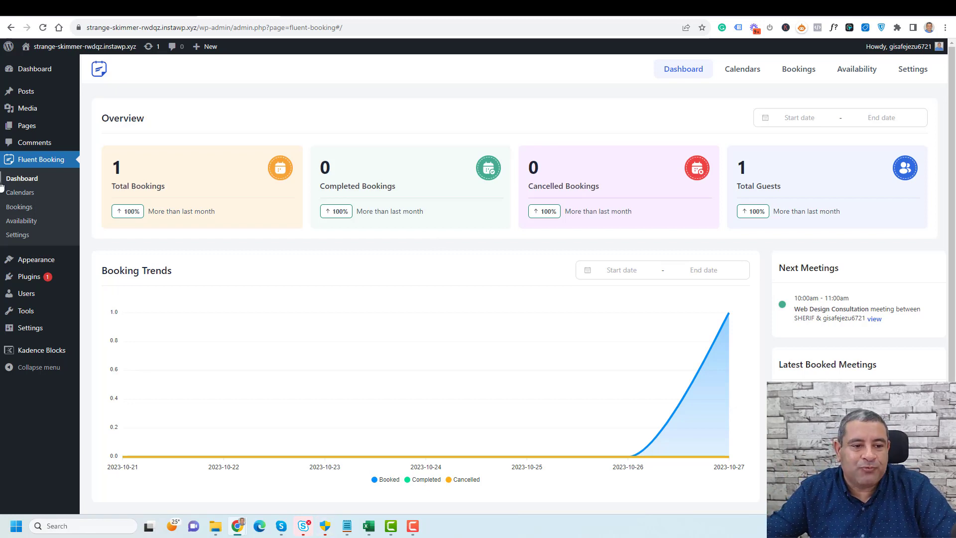
{"action": "left_click", "coordinate": [19, 207]}
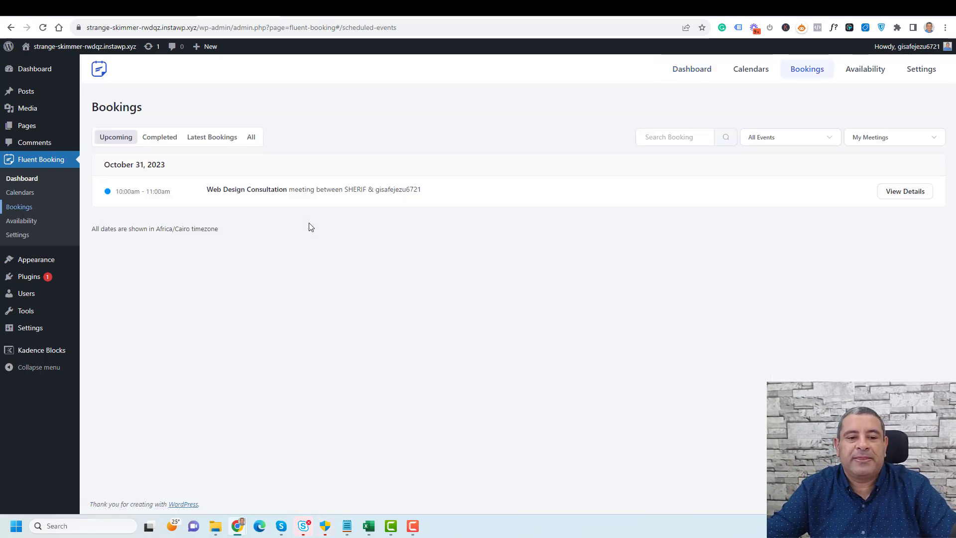
{"action": "left_click", "coordinate": [269, 201]}
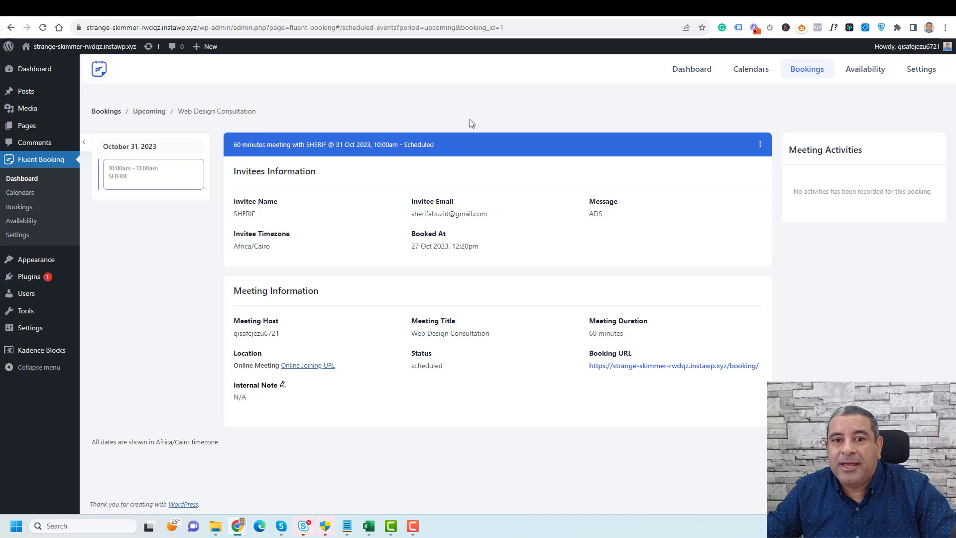
Switch to the FluentBooking discount deal page and examine the 1 Site and 5 Site licence prices
{"action": "left_click", "coordinate": [419, 9]}
{"action": "left_click", "coordinate": [613, 296]}
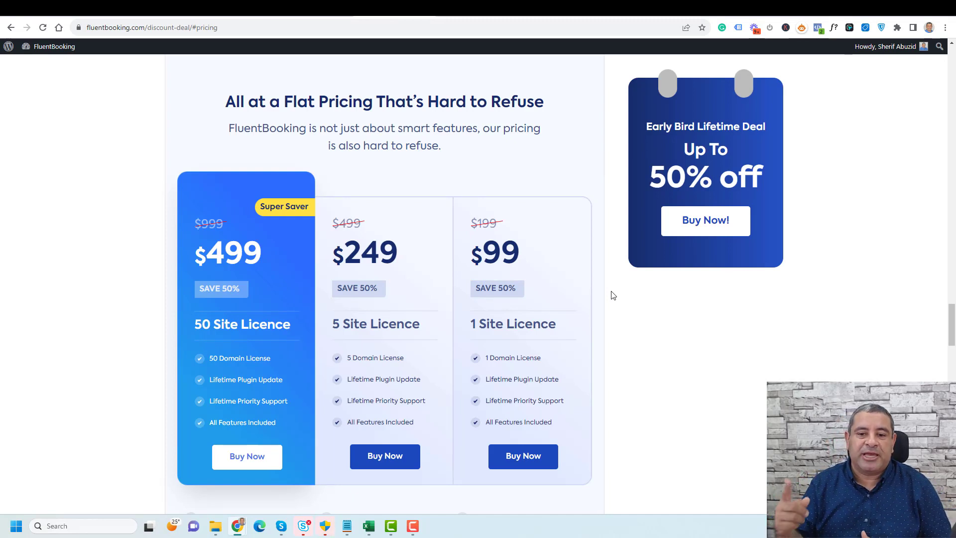
{"action": "double_click", "coordinate": [495, 254]}
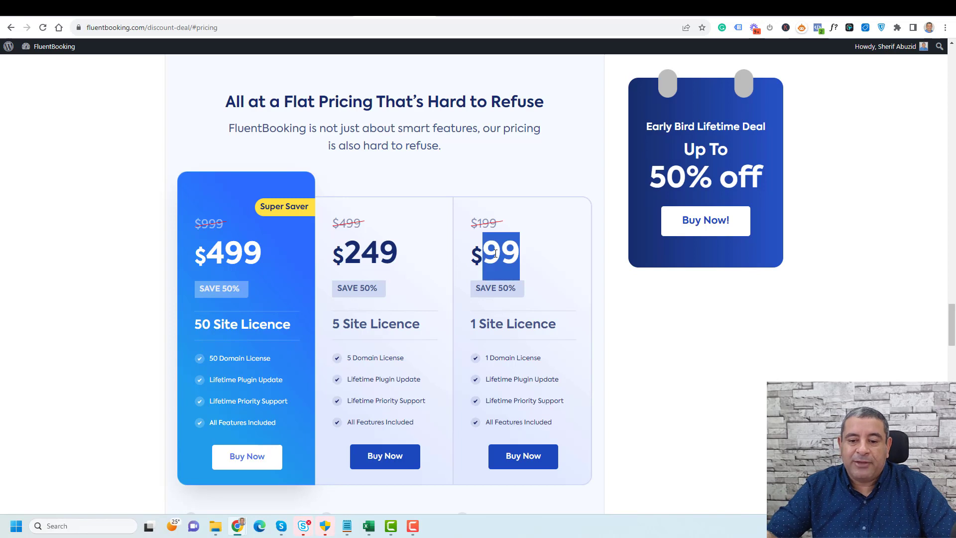
{"action": "triple_click", "coordinate": [378, 264]}
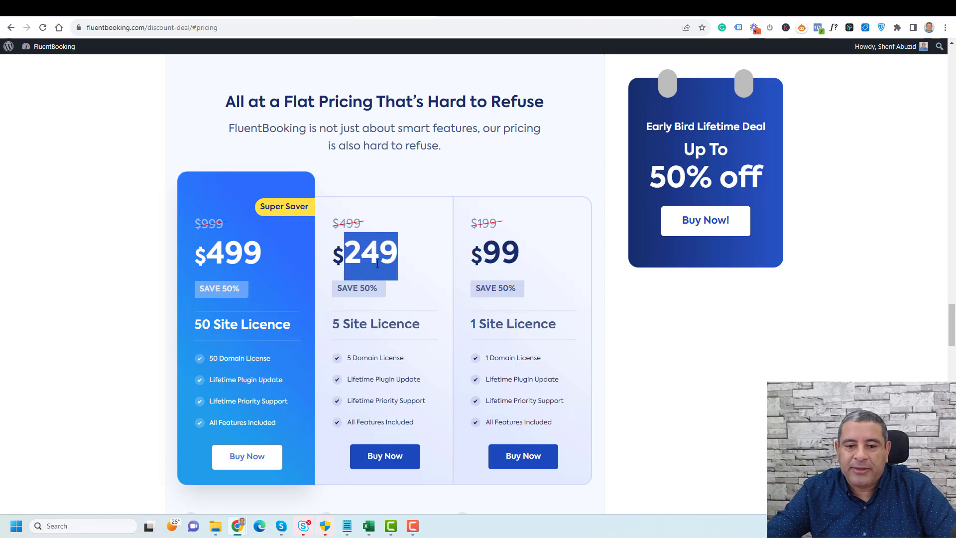